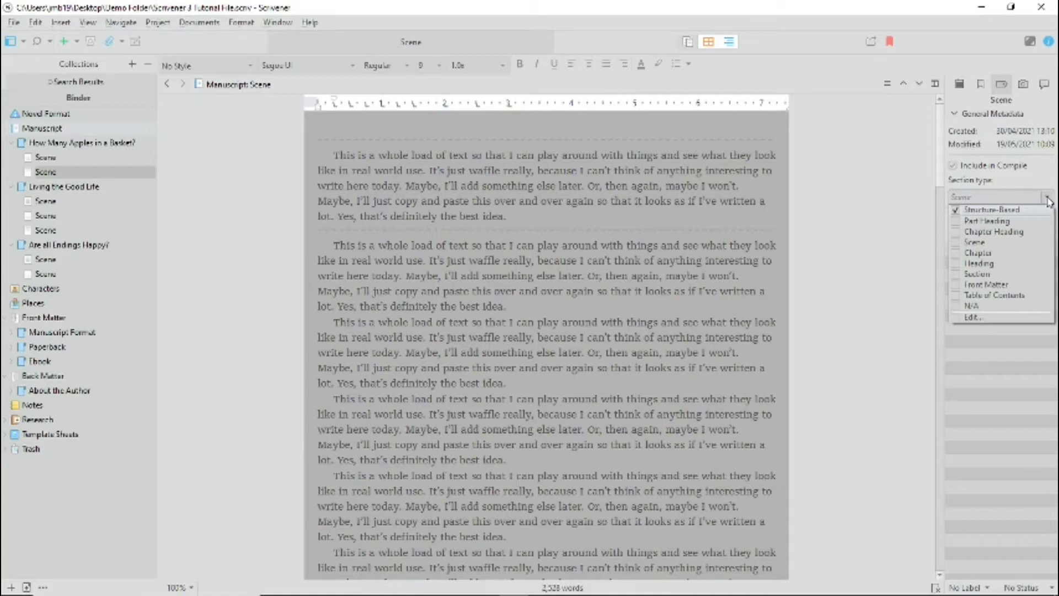
# Step: Check the first scene's section type options, and set the section type of the "How Many Apples in a Basket?" folder to Chapter
pyautogui.click(53, 157)
pyautogui.click(1051, 199)
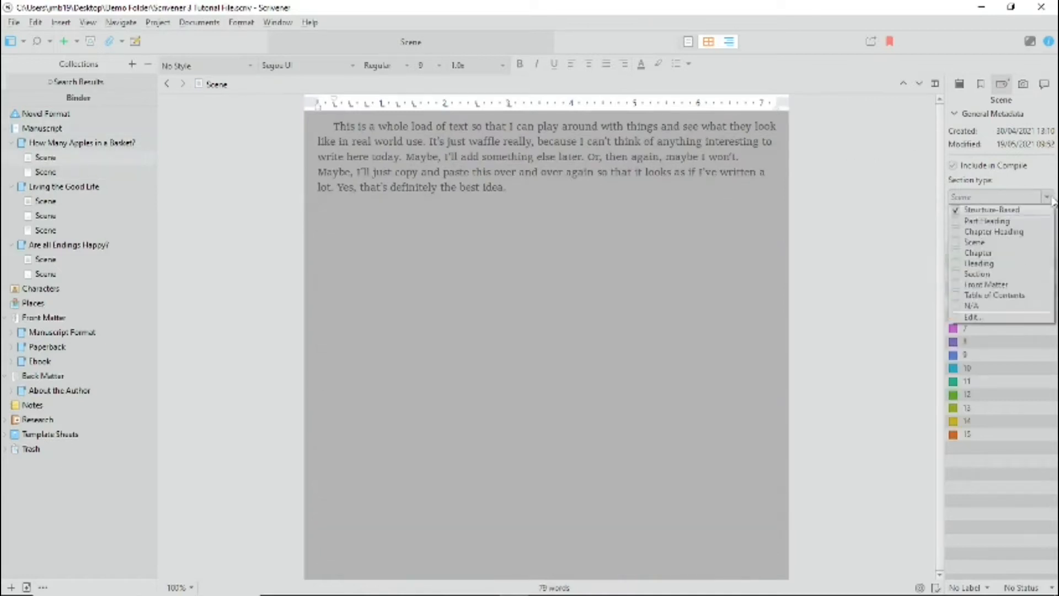
pyautogui.click(80, 145)
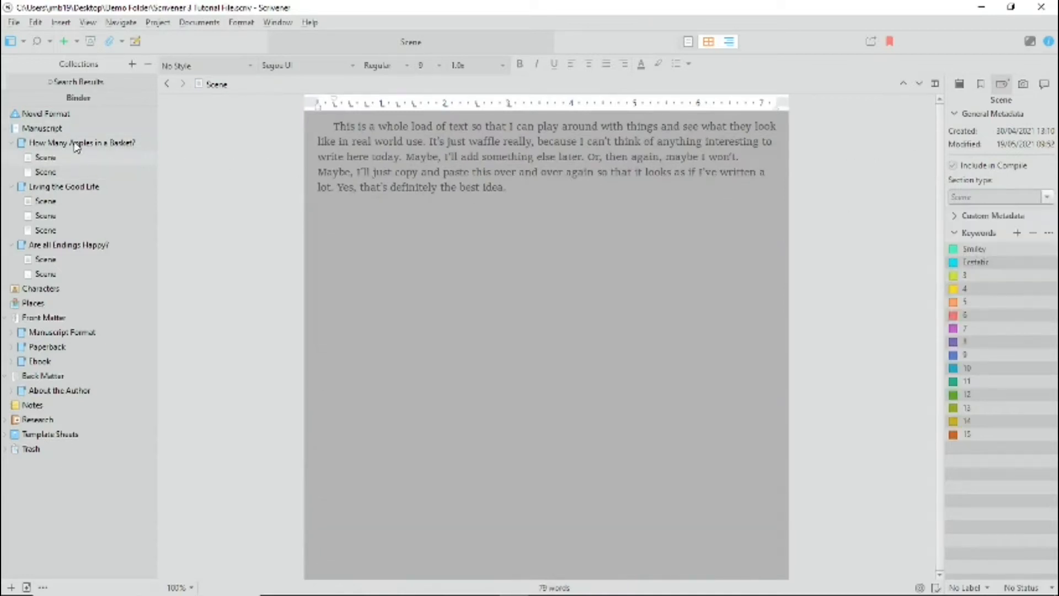
pyautogui.click(1047, 199)
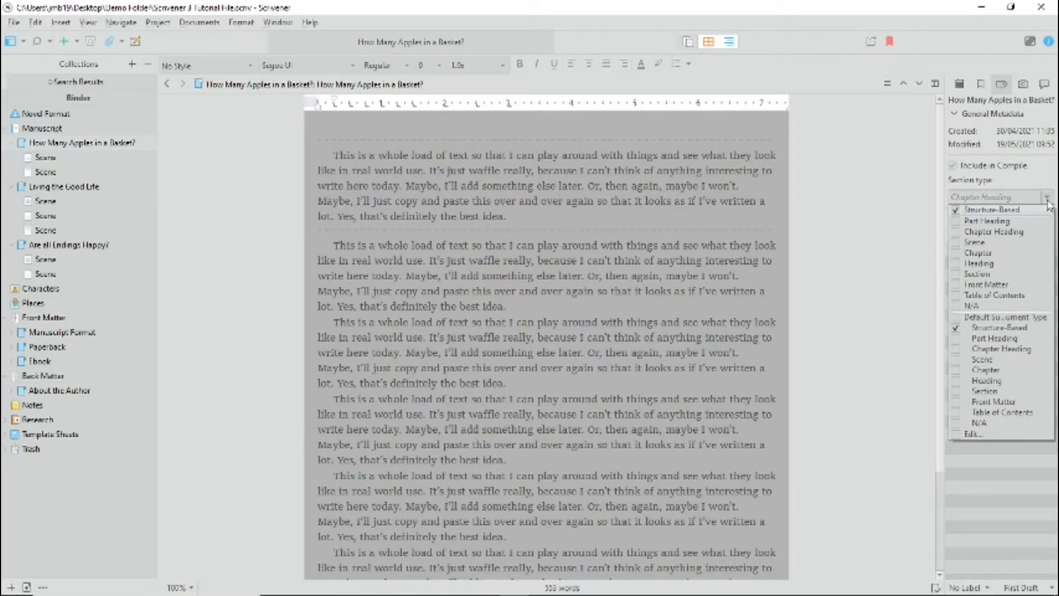
pyautogui.click(996, 254)
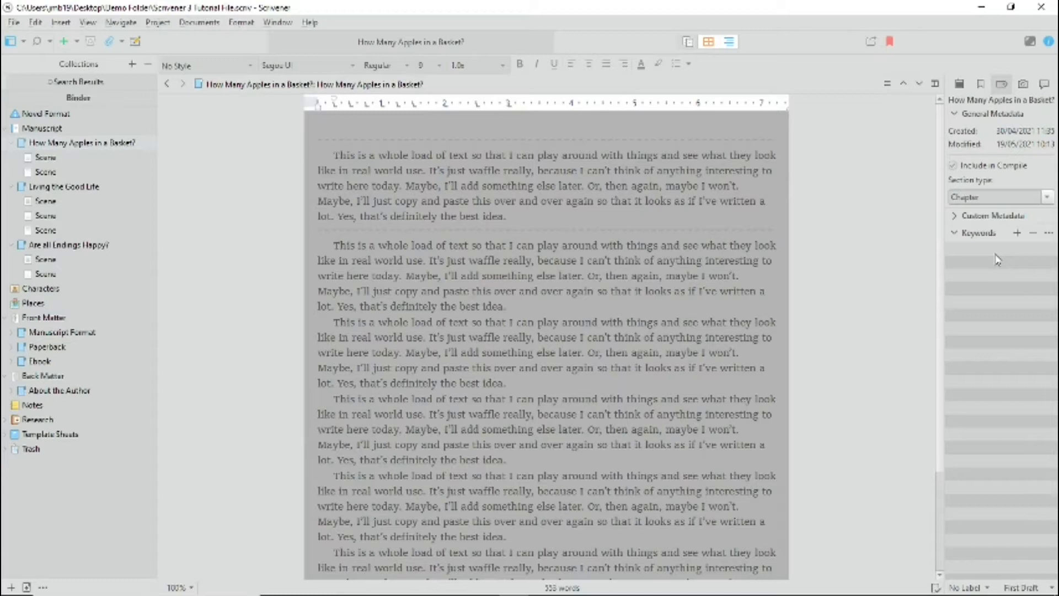
# Step: Add a section type named "My New Section Type" to the project's section types and remove it again
pyautogui.click(1047, 199)
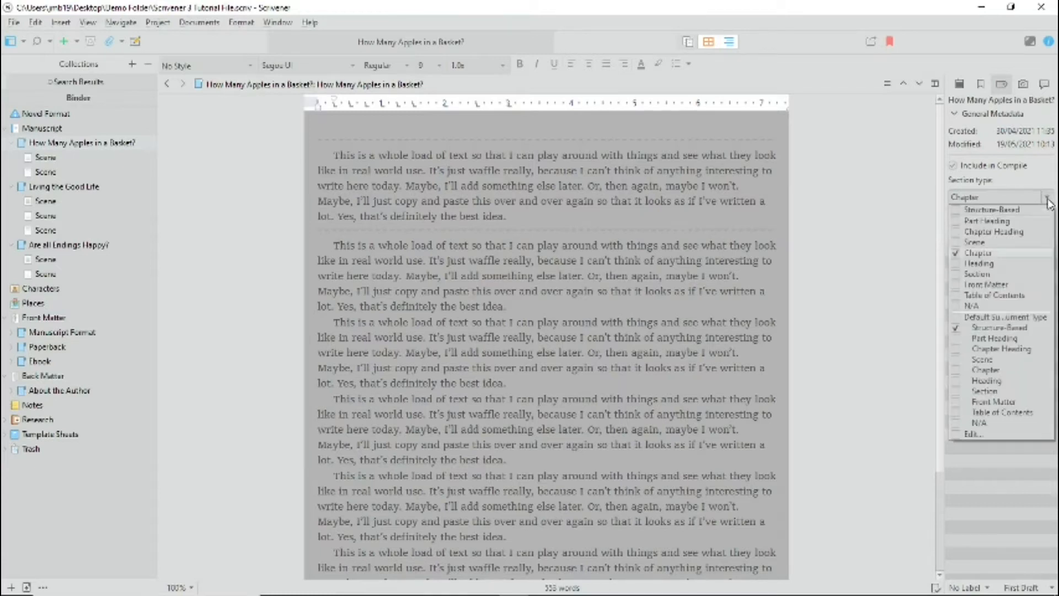
pyautogui.click(986, 435)
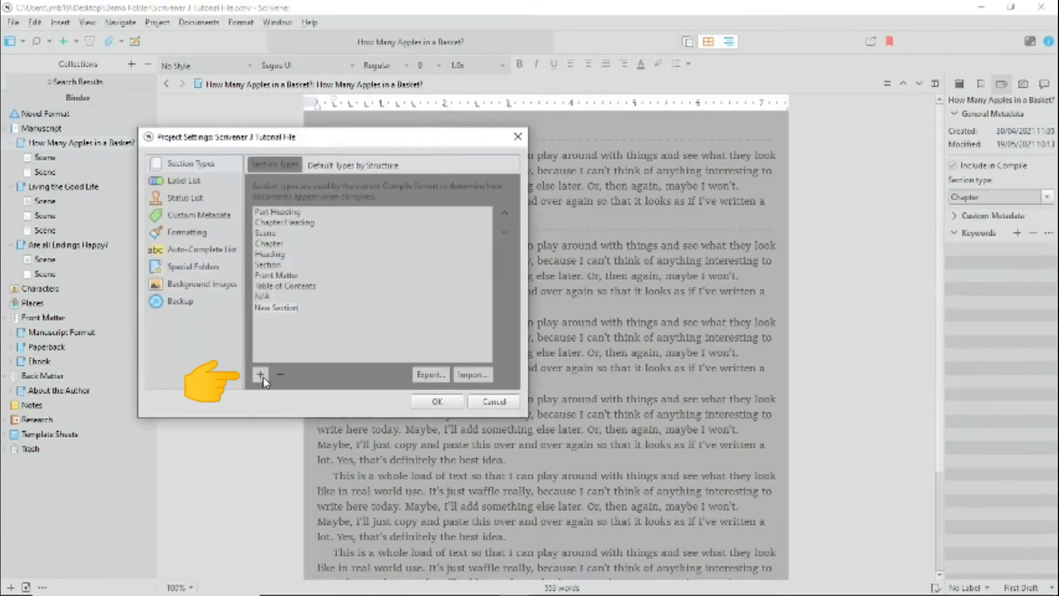
pyautogui.write('My New Section Type')
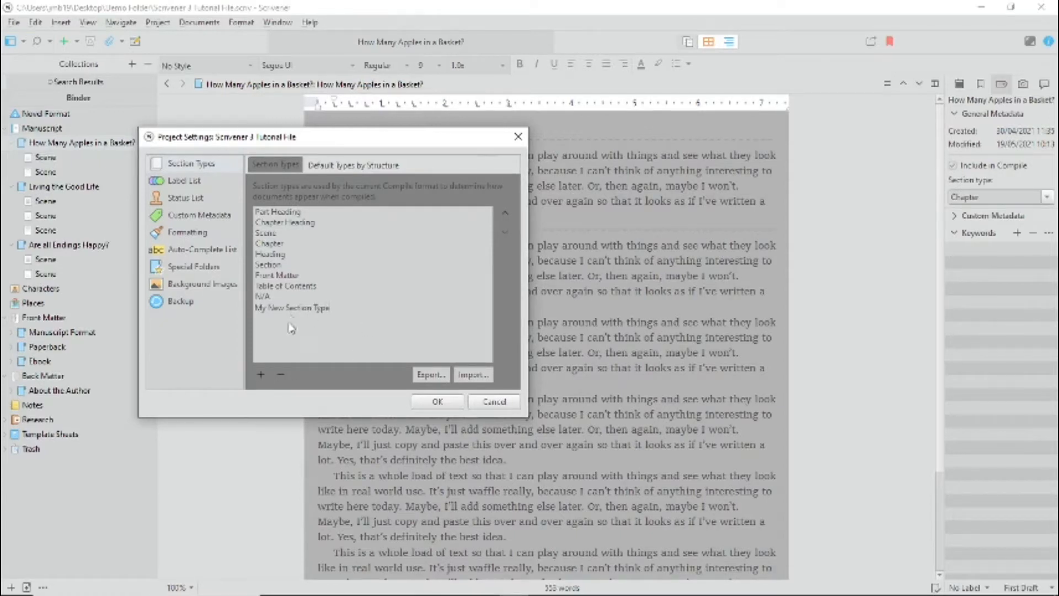
pyautogui.press('Return')
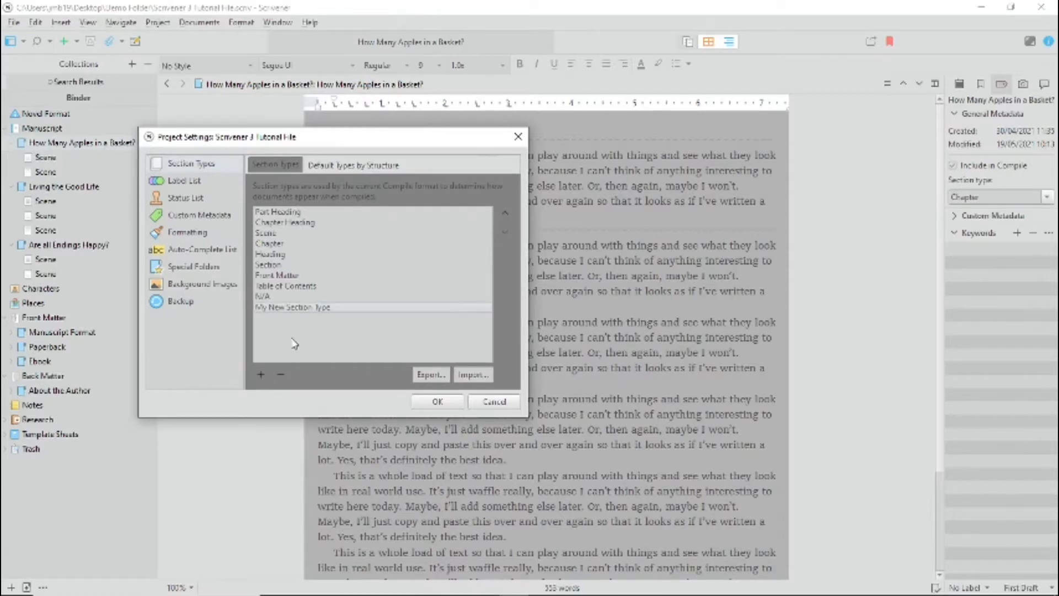
pyautogui.click(280, 374)
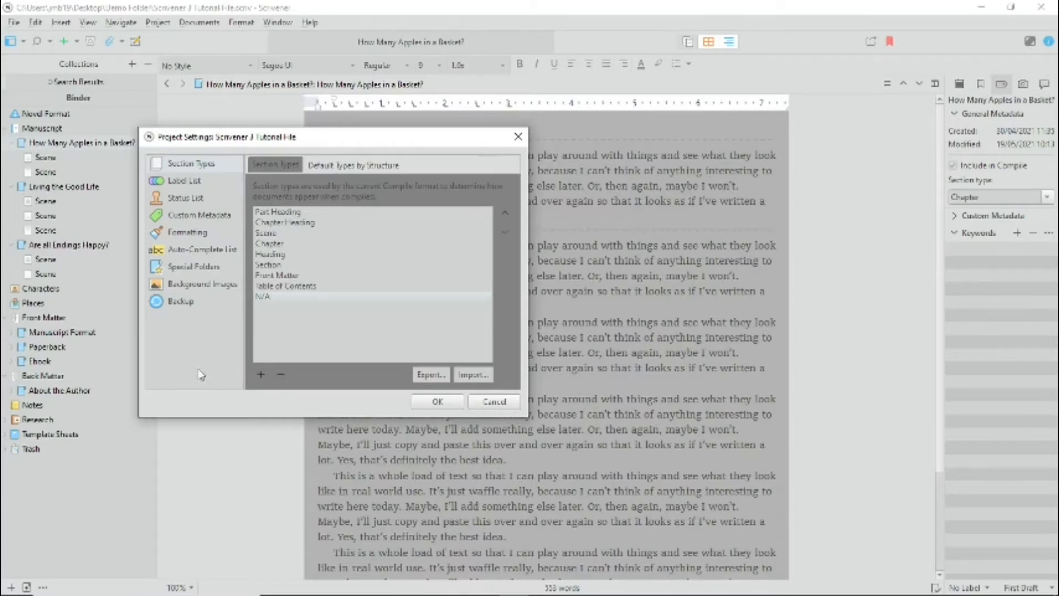
# Step: Review the default section types by structure for each folder and file level, and accept the project settings
pyautogui.click(359, 166)
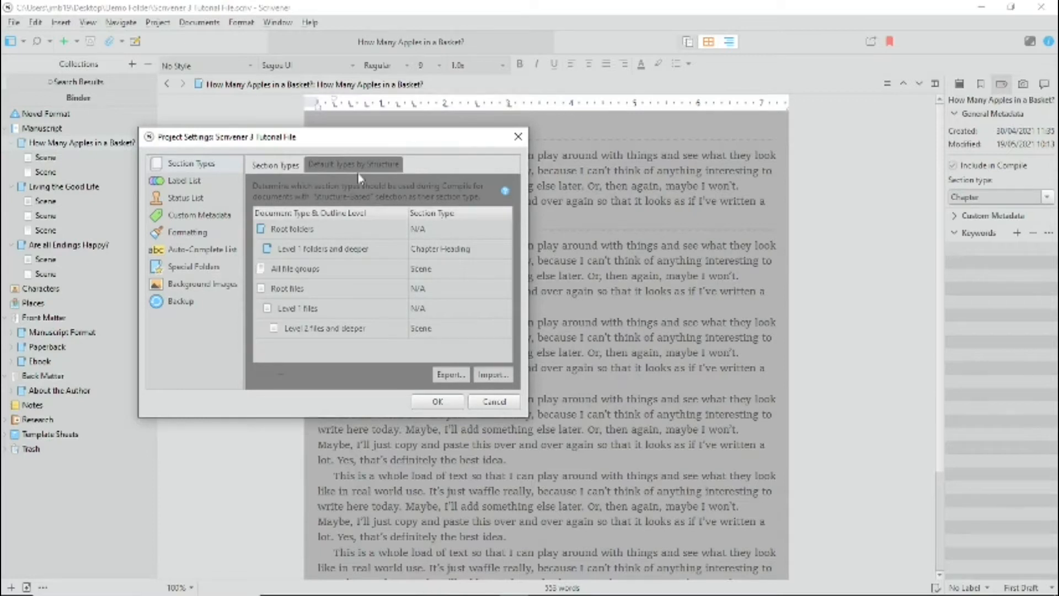
pyautogui.click(310, 232)
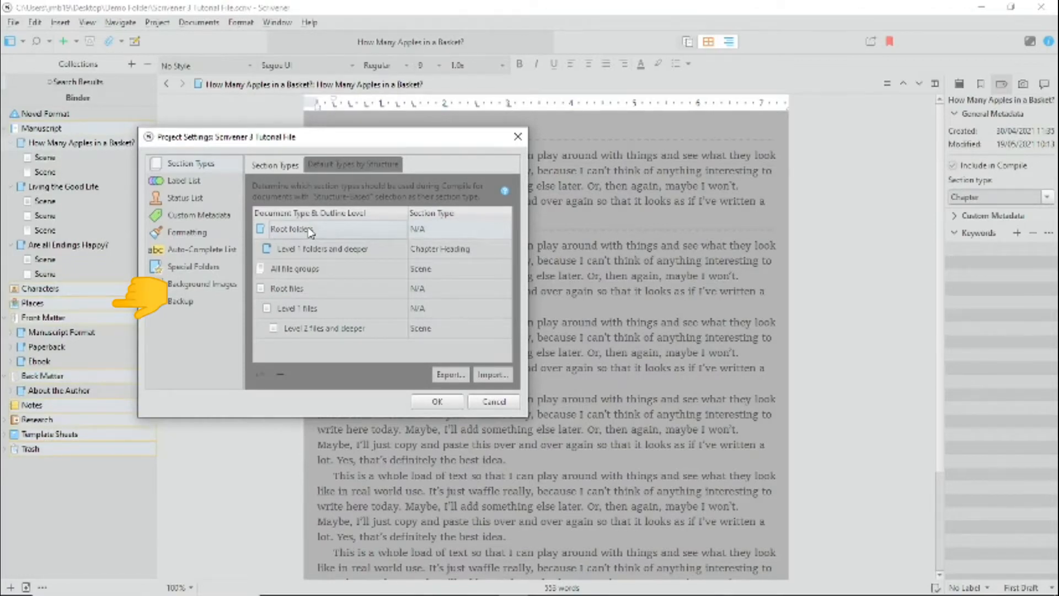
pyautogui.click(307, 253)
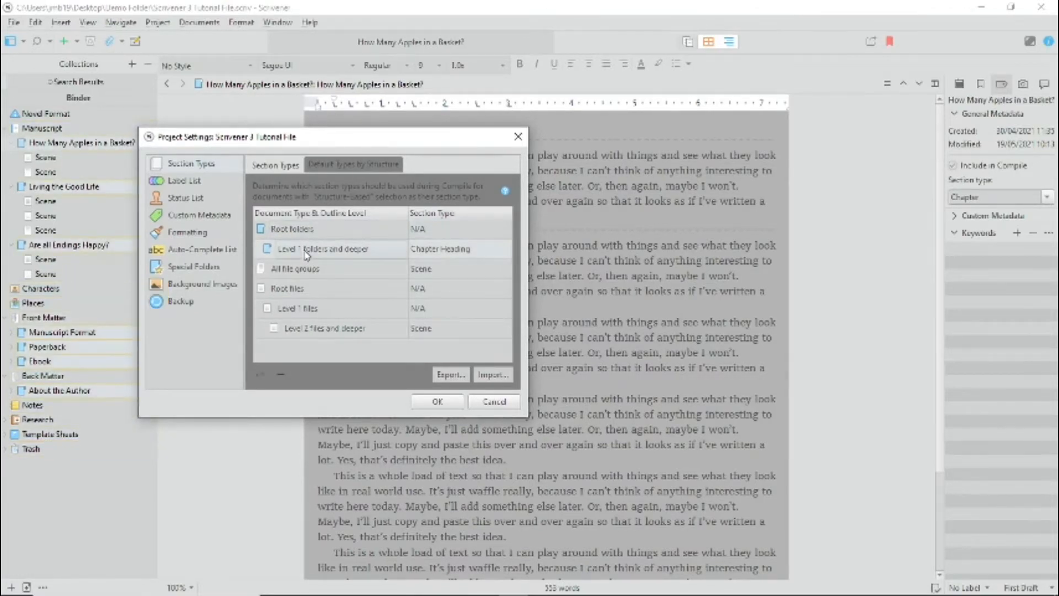
pyautogui.click(306, 276)
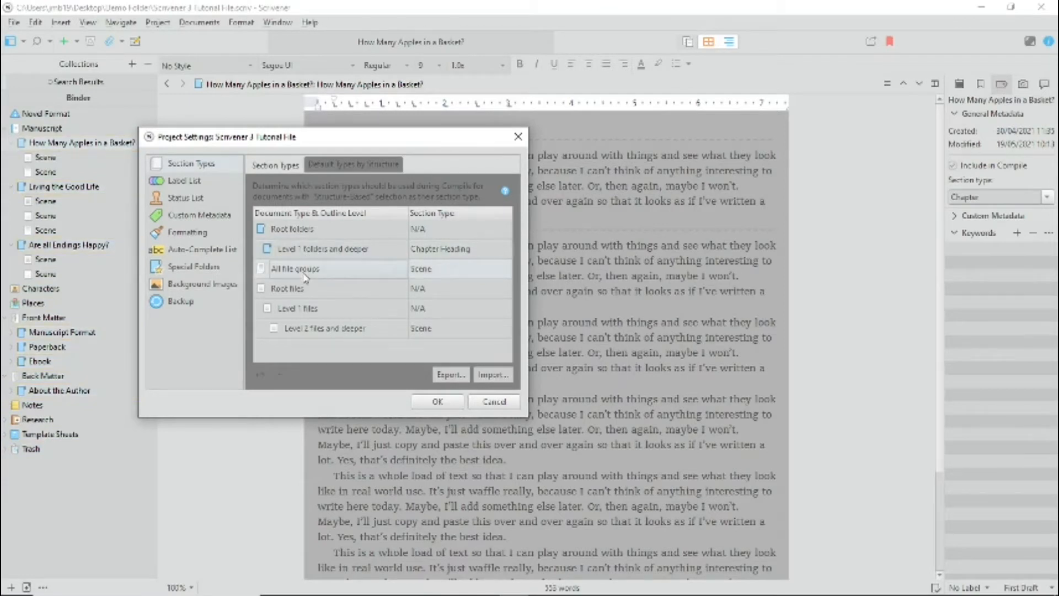
pyautogui.click(302, 290)
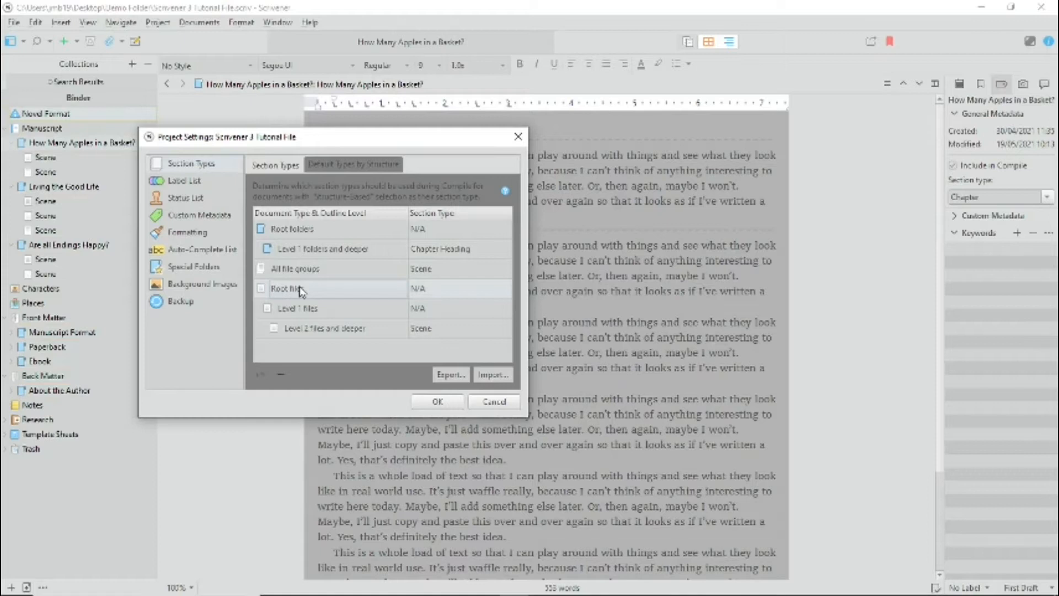
pyautogui.click(297, 312)
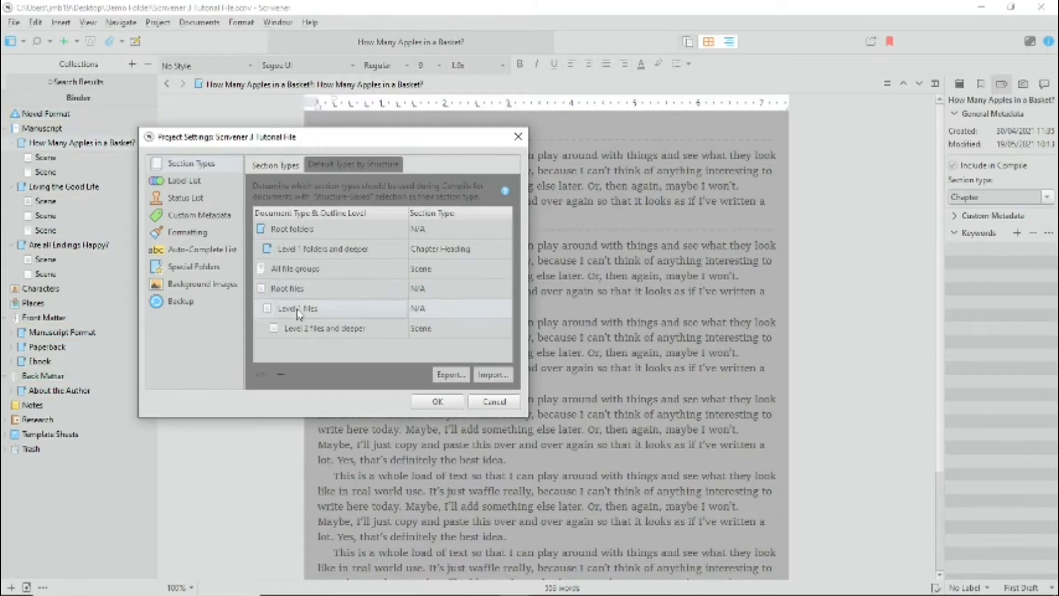
pyautogui.click(301, 330)
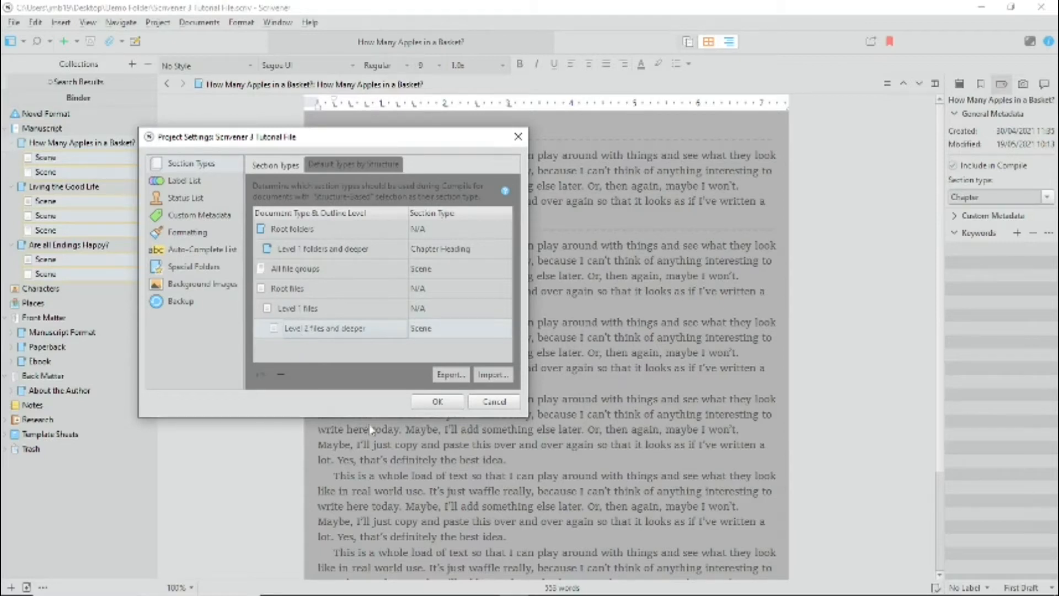
pyautogui.click(438, 402)
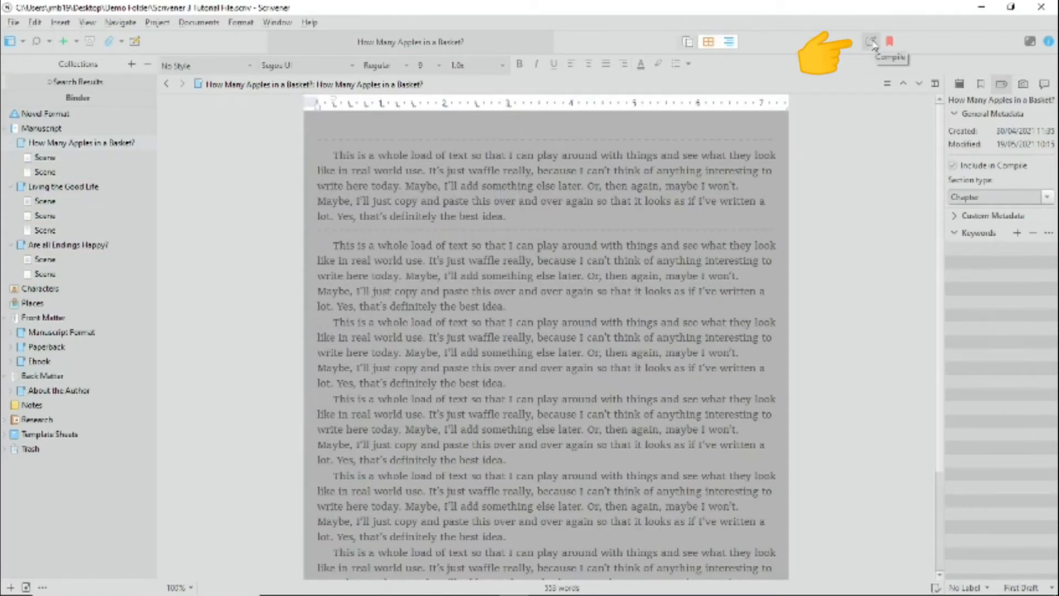
# Step: Open the Compile settings and review the available output formats, keeping ePub 3 Ebook (.epub)
pyautogui.click(871, 43)
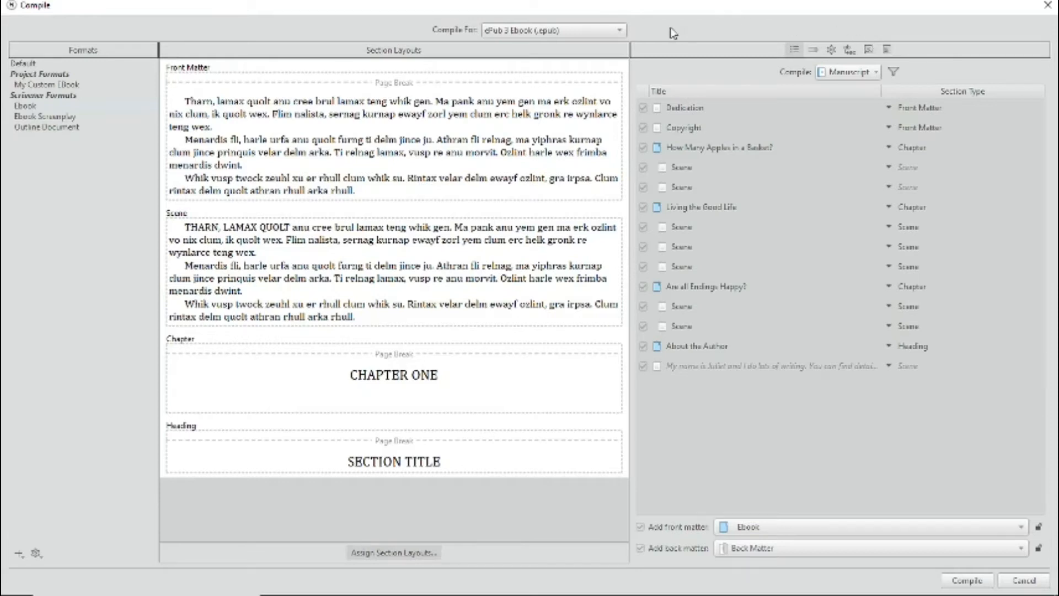
pyautogui.click(620, 31)
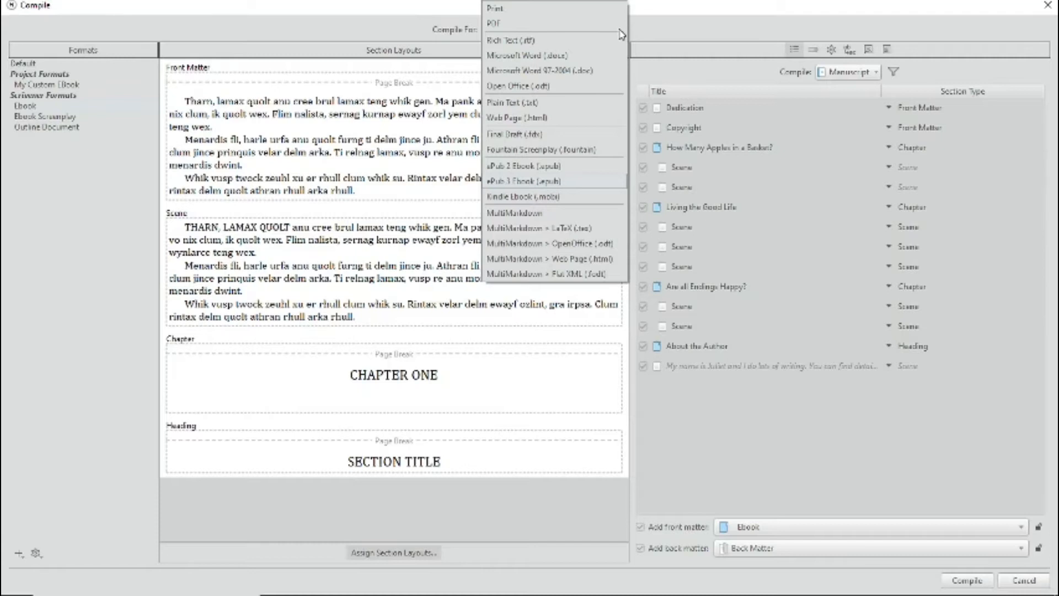
pyautogui.click(664, 32)
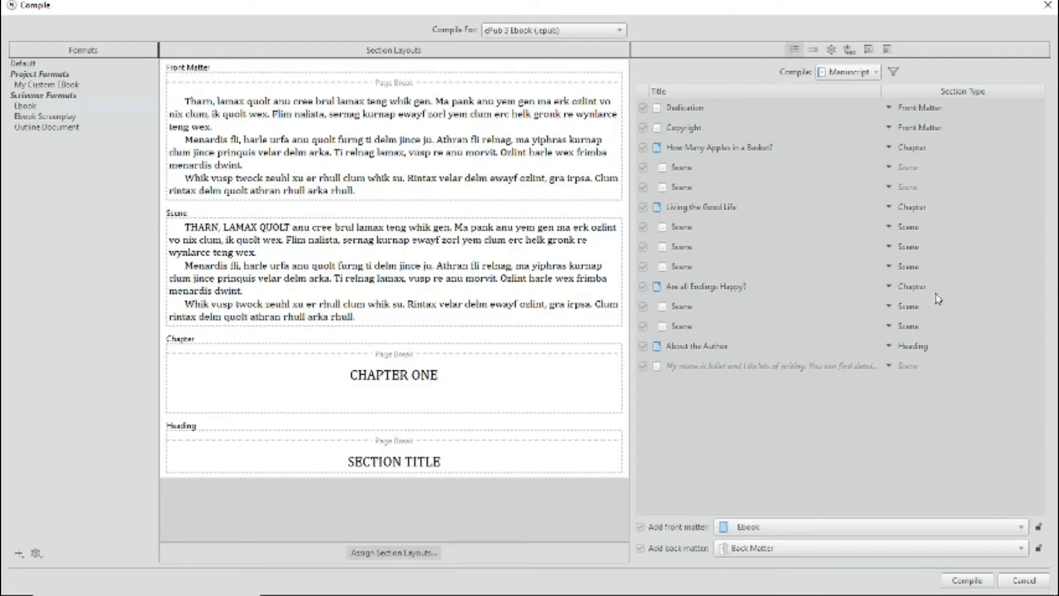
# Step: View the section type options for the "Are all Endings Happy?" folder in the compile contents without changing them
pyautogui.click(889, 287)
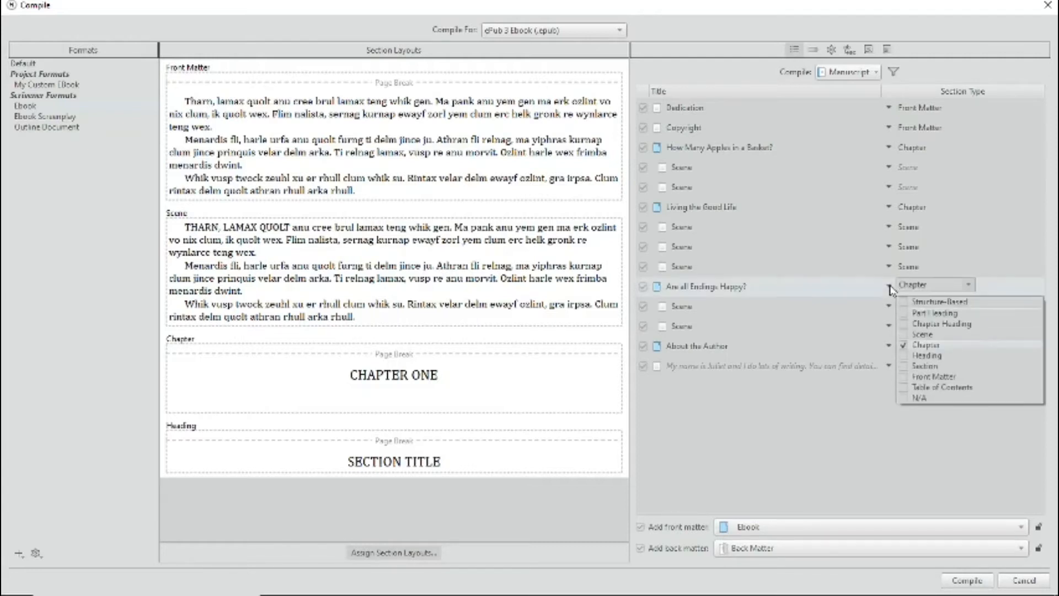
pyautogui.click(890, 287)
pyautogui.click(890, 288)
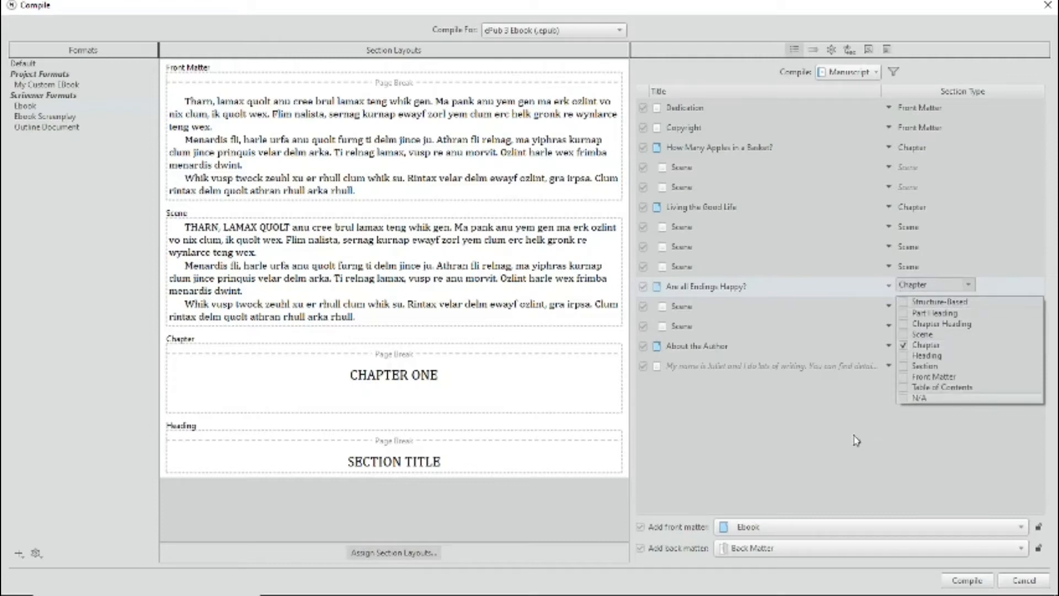
pyautogui.click(851, 441)
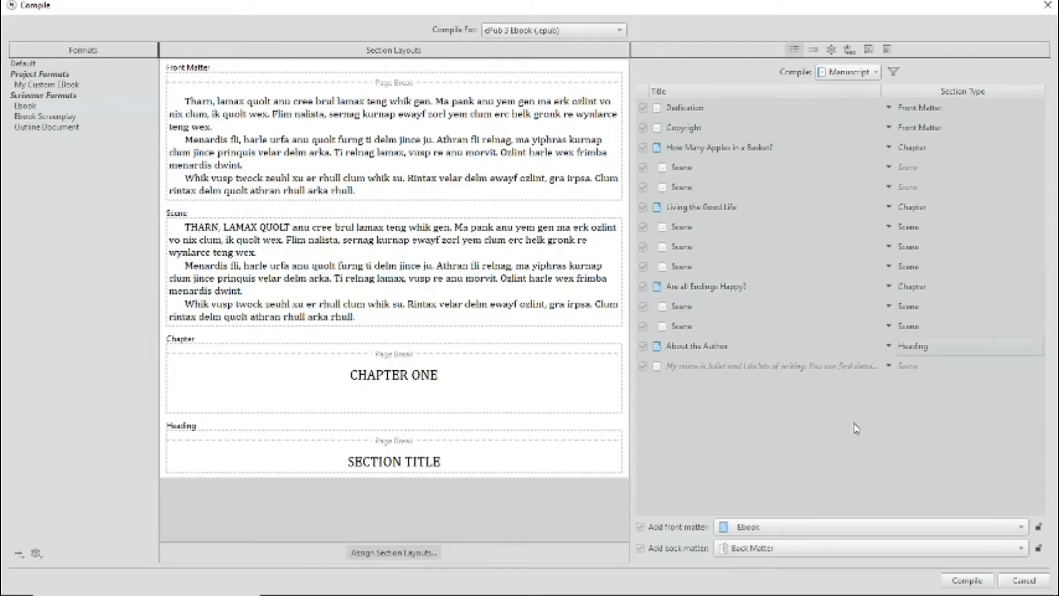
# Step: Switch the front matter and back matter off and on again, and view the documents available as front matter
pyautogui.click(640, 527)
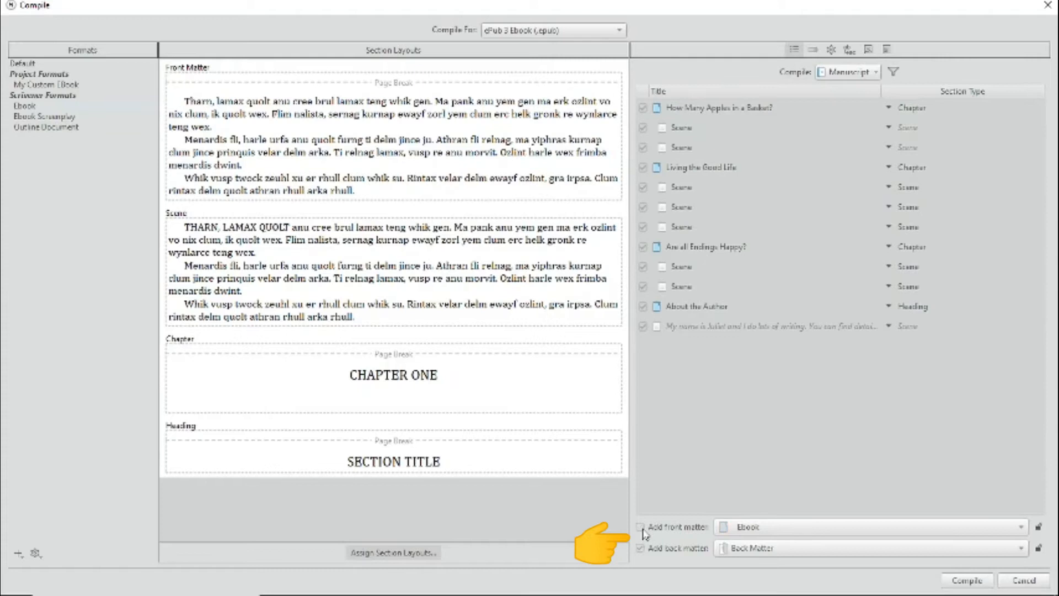
pyautogui.click(641, 527)
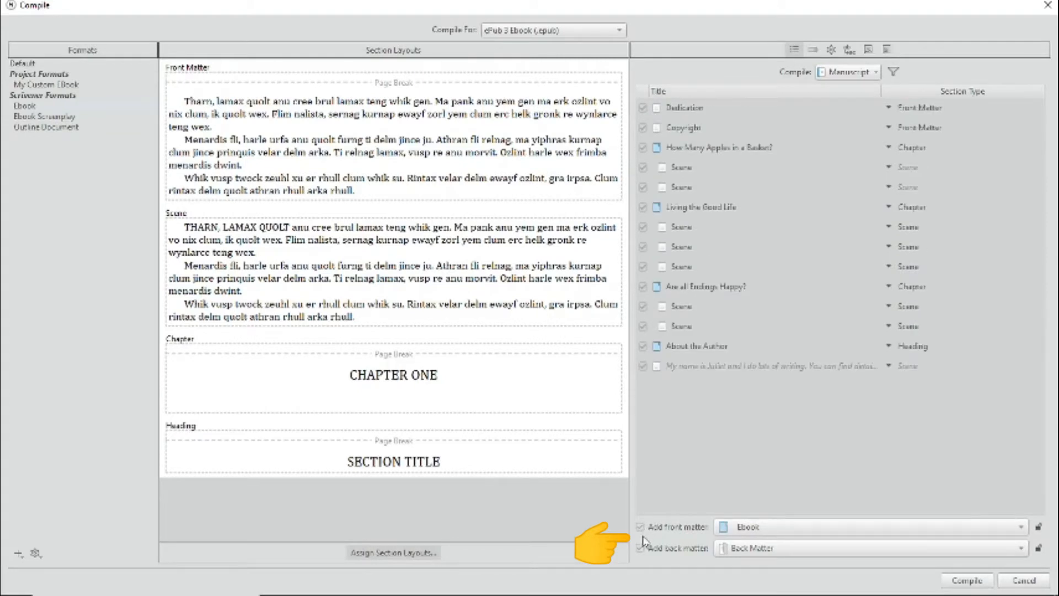
pyautogui.click(641, 548)
pyautogui.click(642, 550)
pyautogui.click(855, 528)
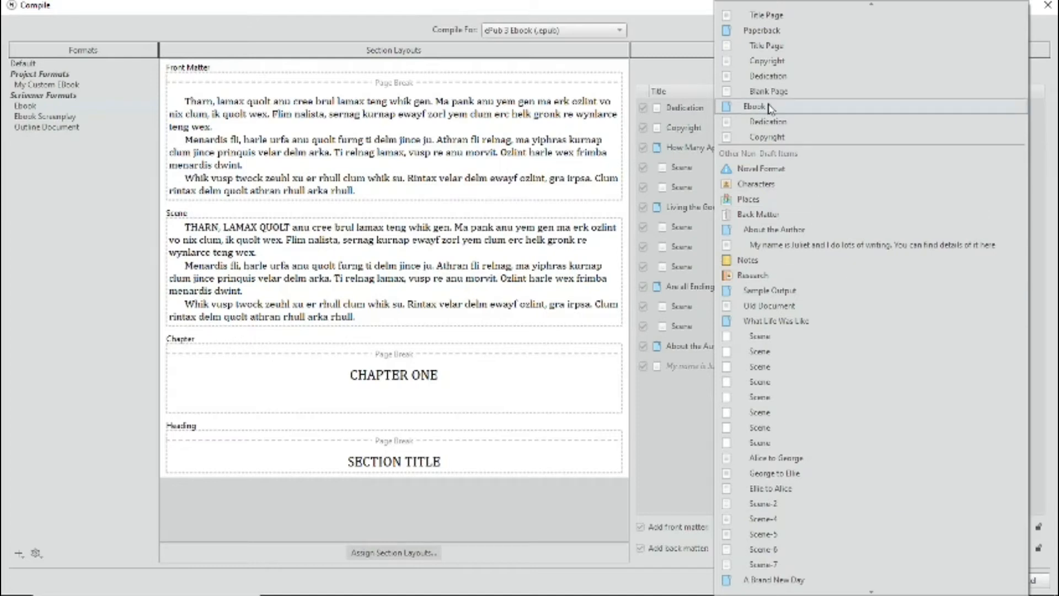
pyautogui.click(675, 485)
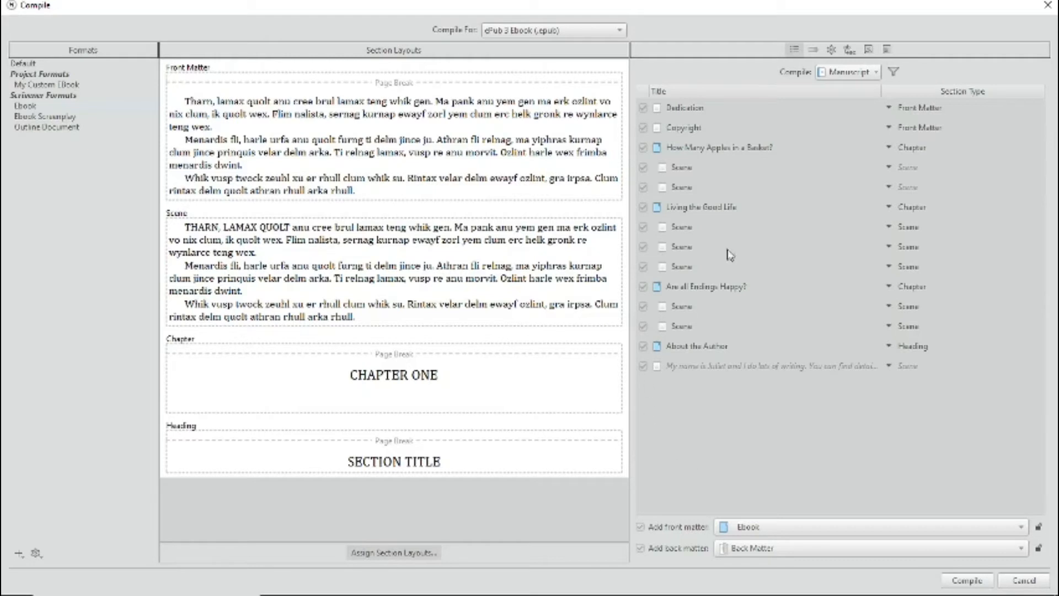
# Step: Limit the compile contents to "How Many Apples in a Basket?" and restore them to the whole Manuscript
pyautogui.click(856, 75)
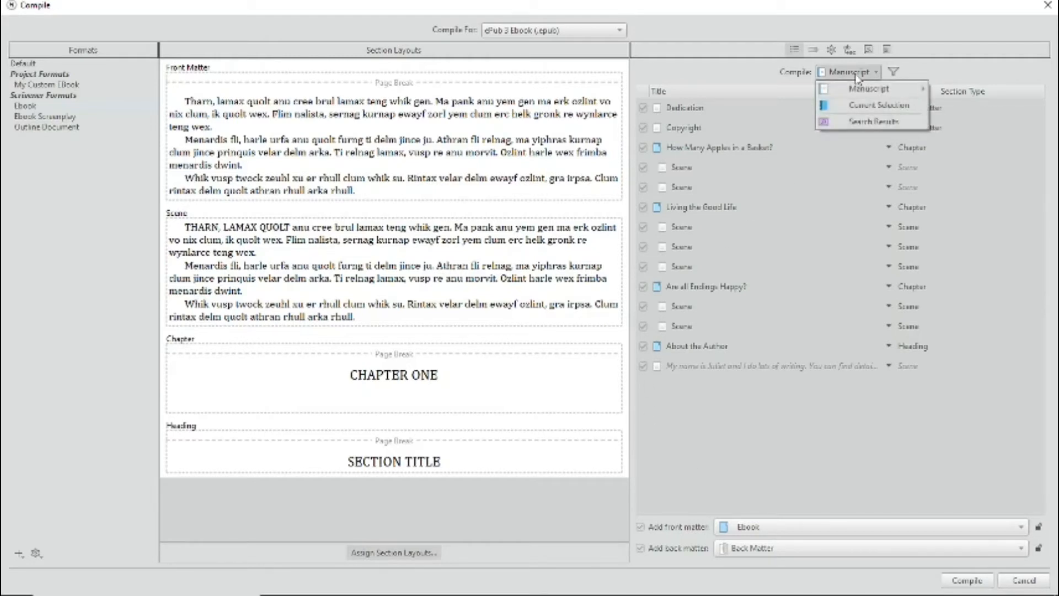
pyautogui.moveTo(856, 92)
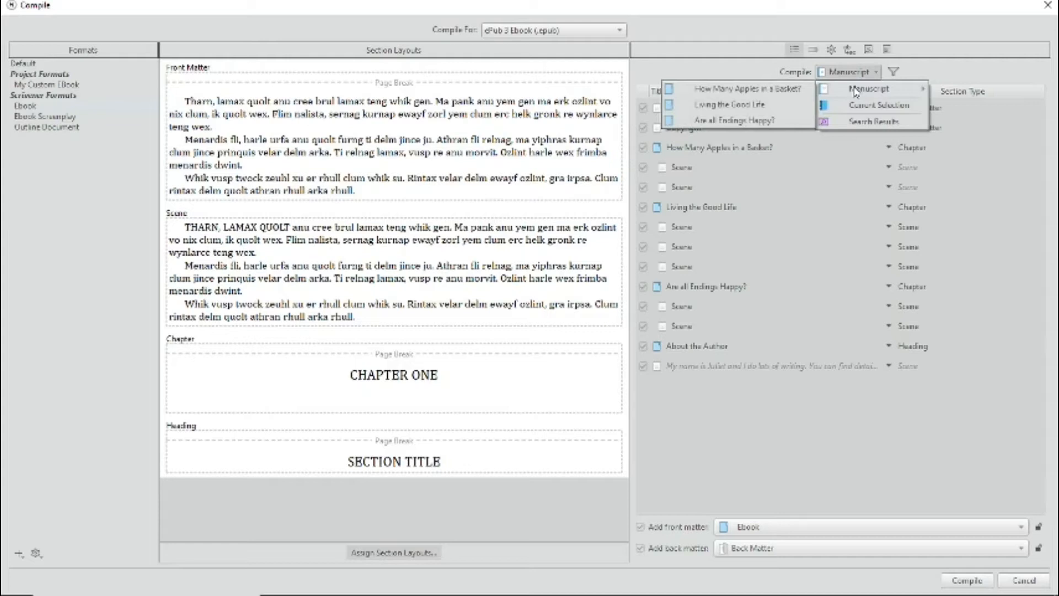
pyautogui.click(711, 90)
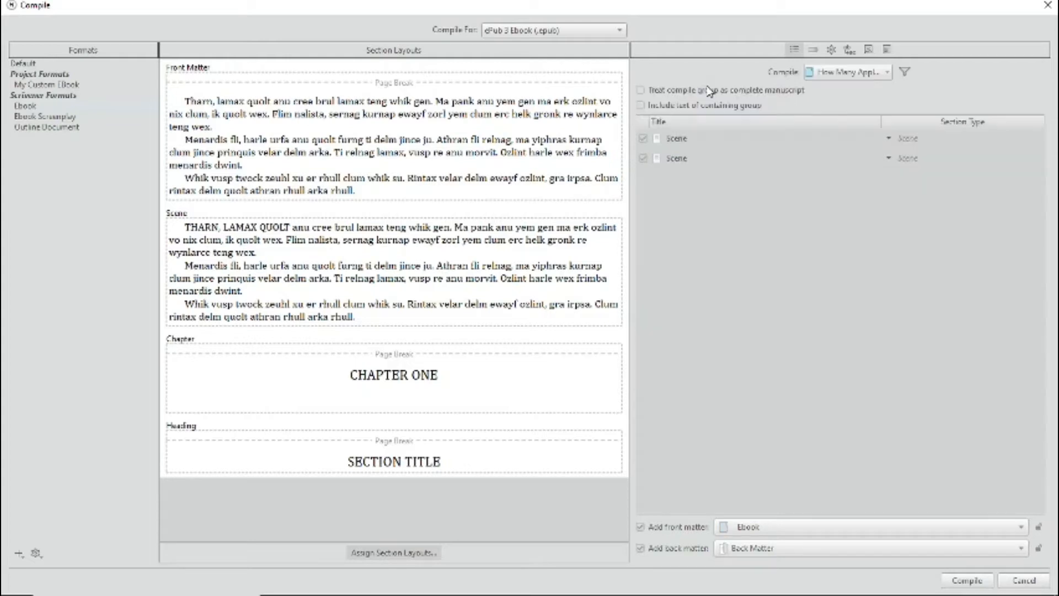
pyautogui.click(832, 75)
pyautogui.click(856, 89)
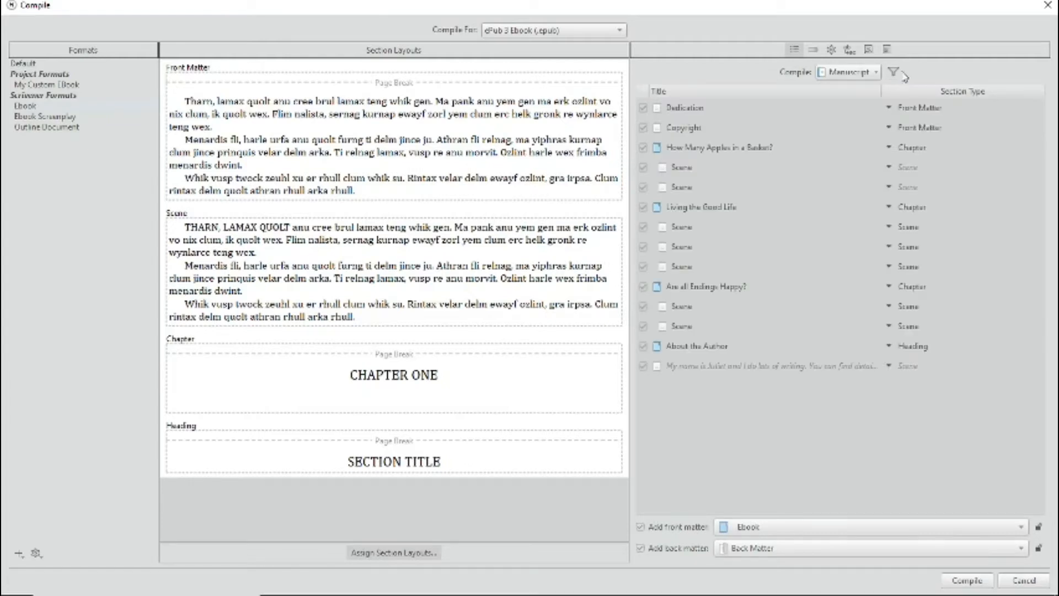
# Step: Examine the compile filter settings, the book's metadata fields and the general compile options
pyautogui.click(894, 74)
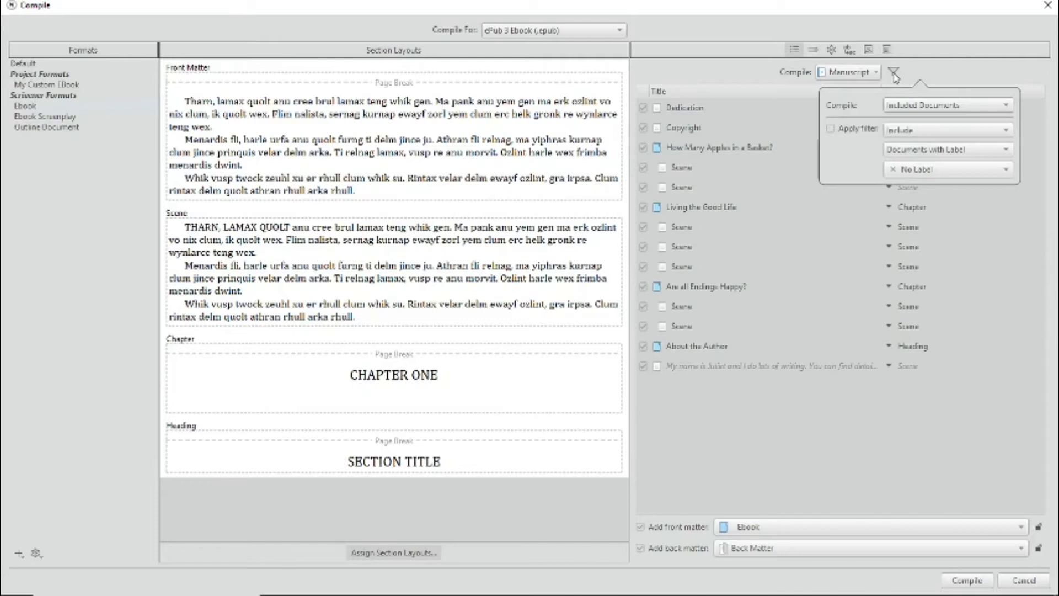
pyautogui.click(949, 77)
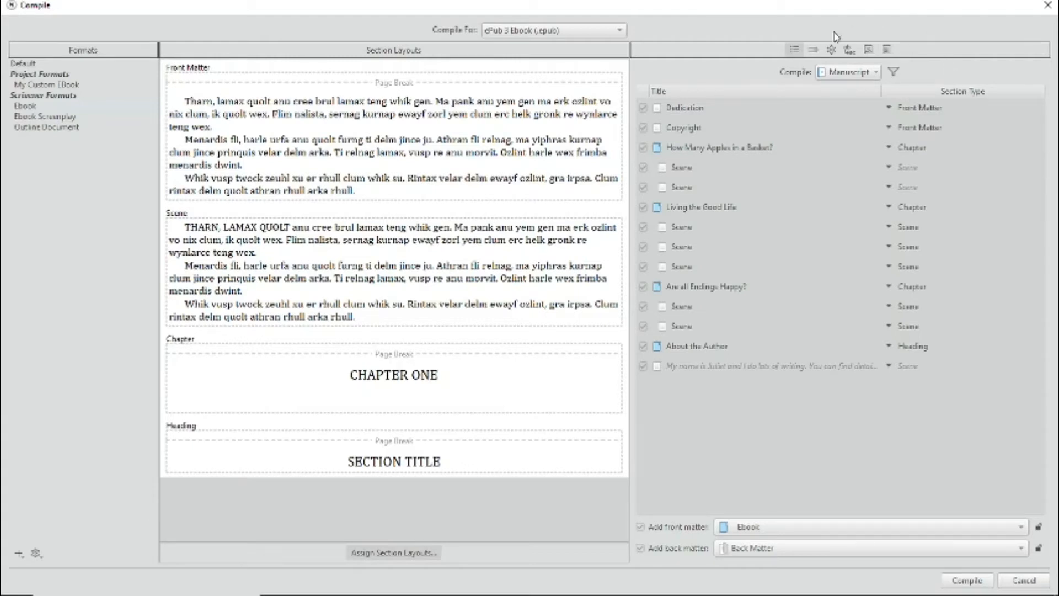
pyautogui.click(813, 49)
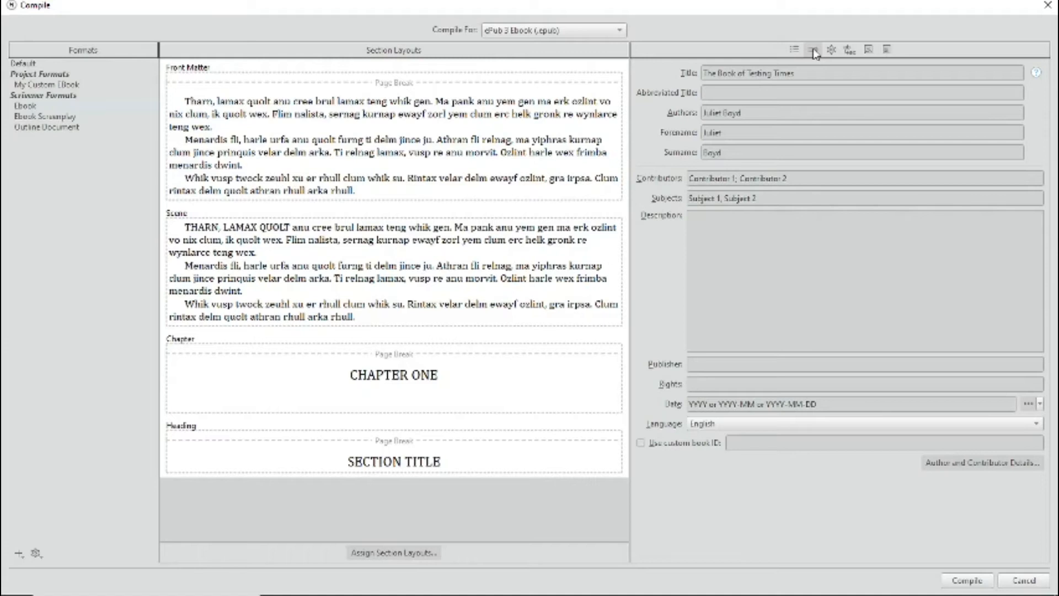
pyautogui.click(831, 51)
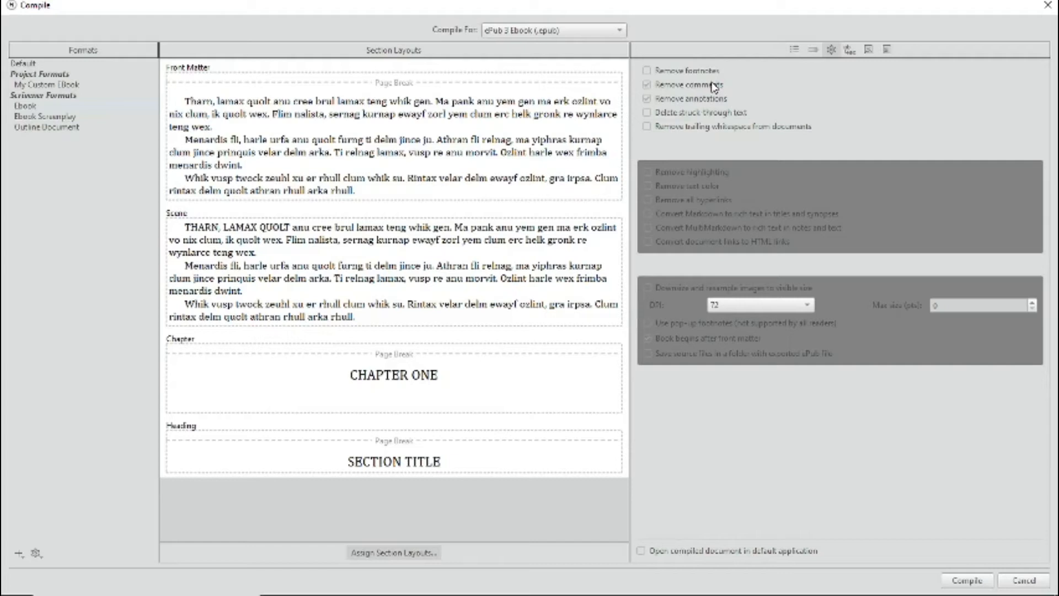
# Step: Examine the compile replacements, the available cover image choices and the table of contents options
pyautogui.click(849, 51)
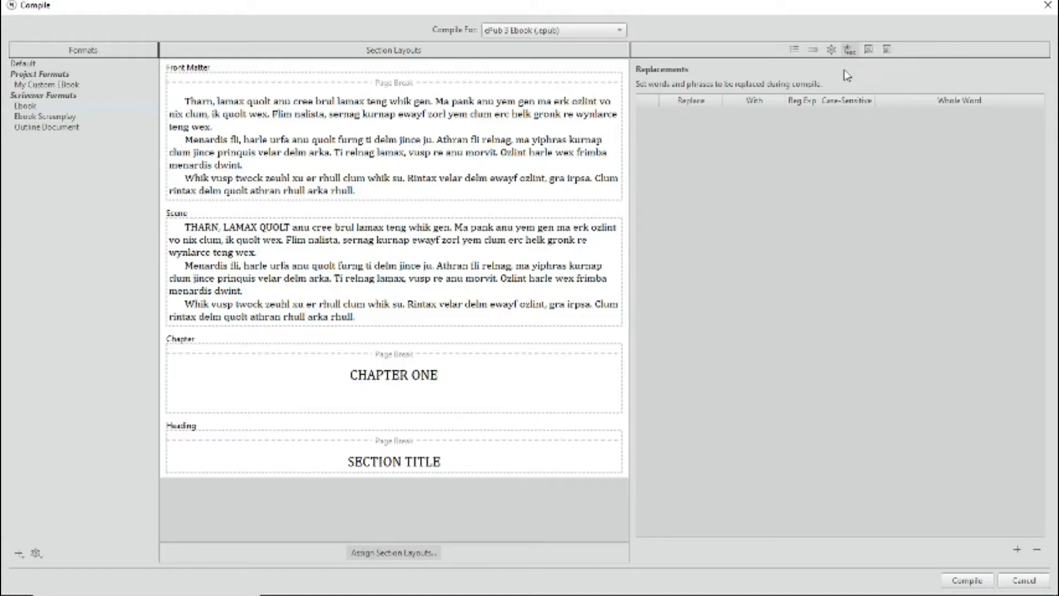
pyautogui.click(869, 50)
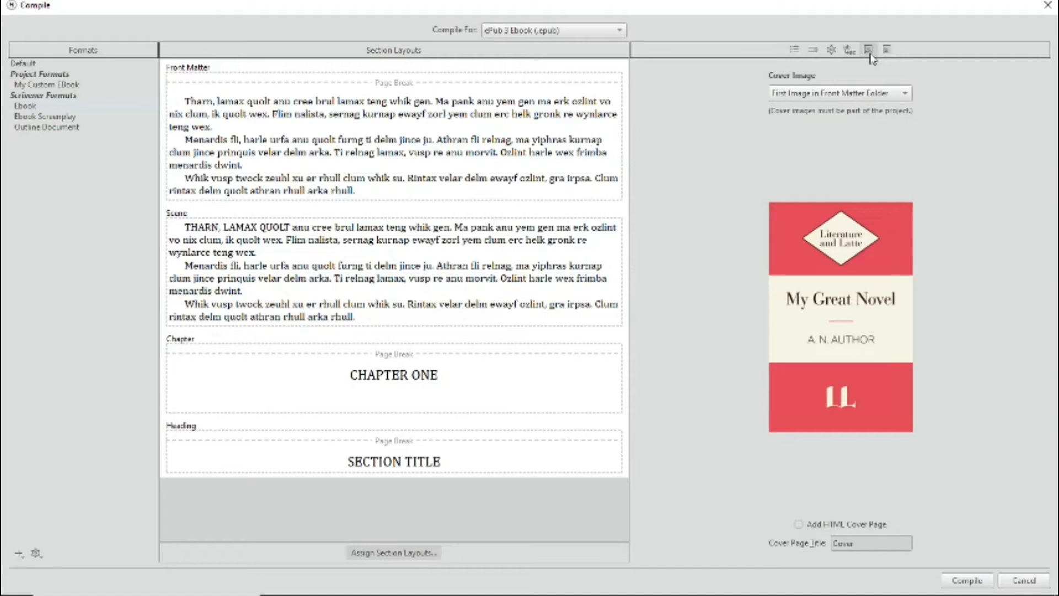
pyautogui.click(899, 94)
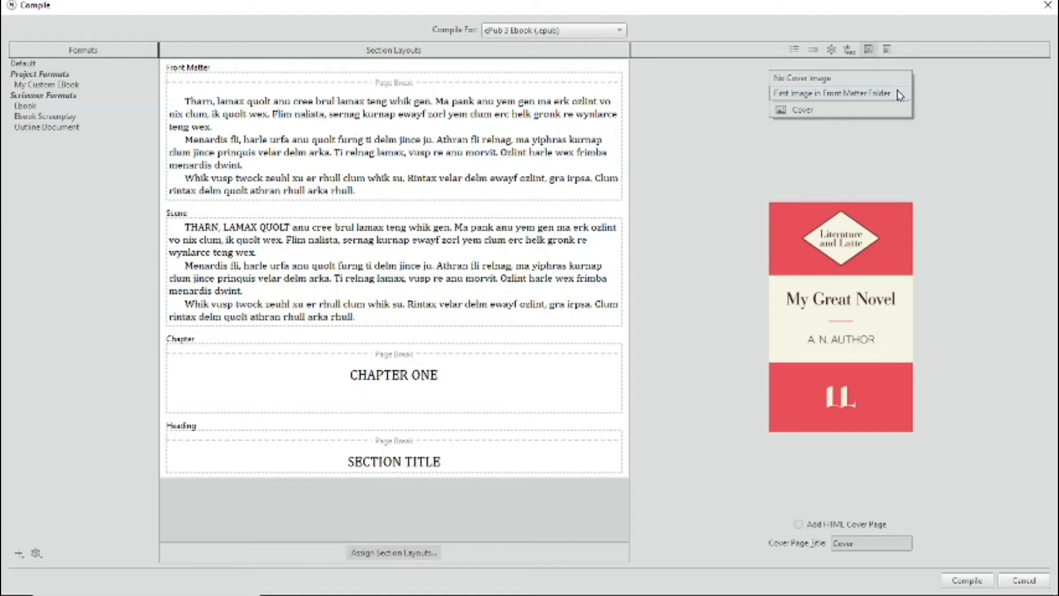
pyautogui.click(956, 118)
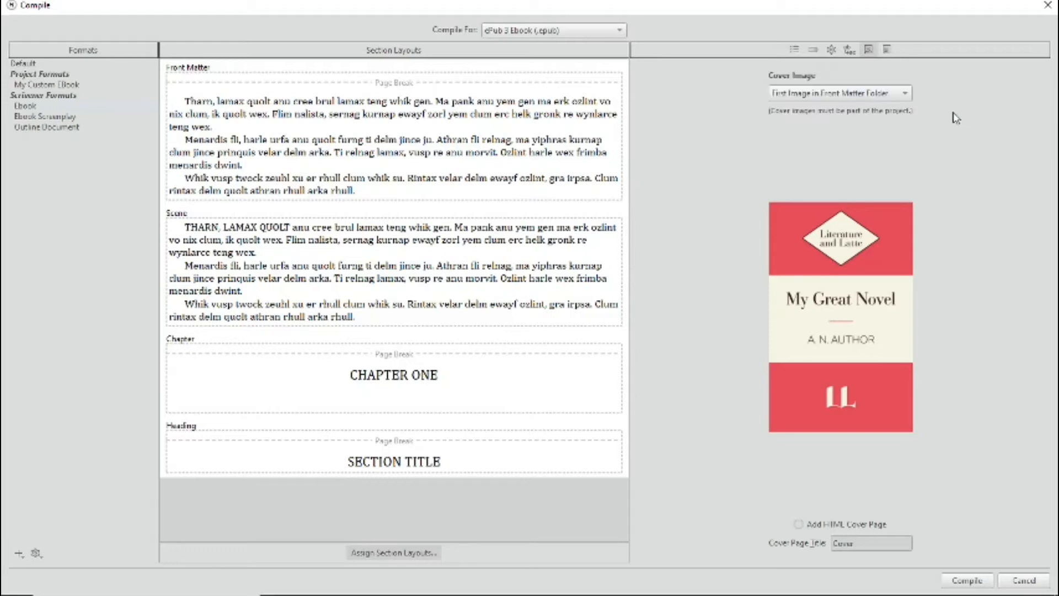
pyautogui.click(887, 50)
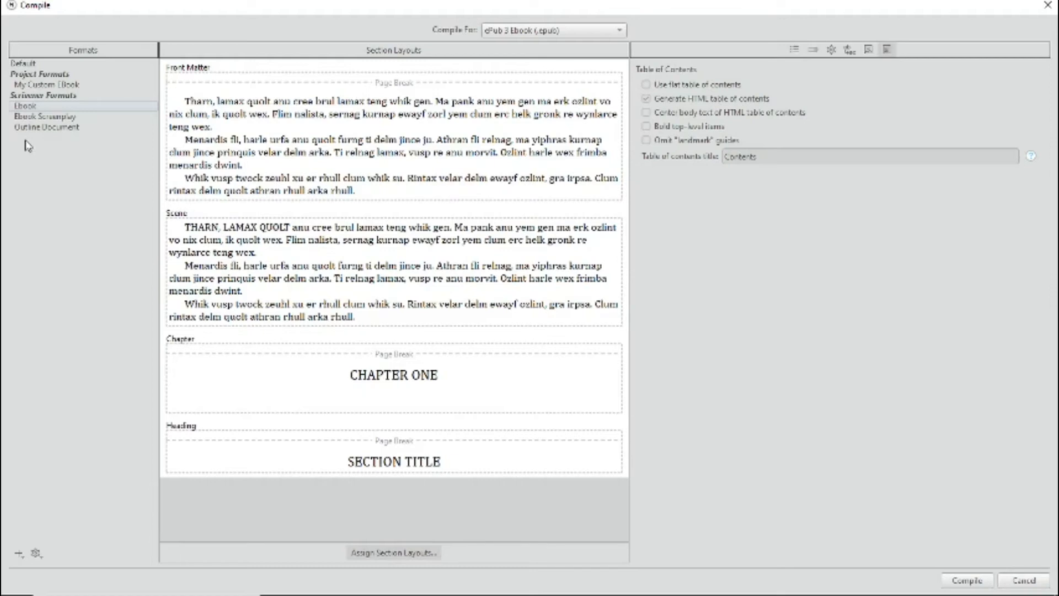
# Step: Preview the section layouts of the Ebook Screenplay and Outline Document formats, and return to the Ebook format
pyautogui.click(26, 118)
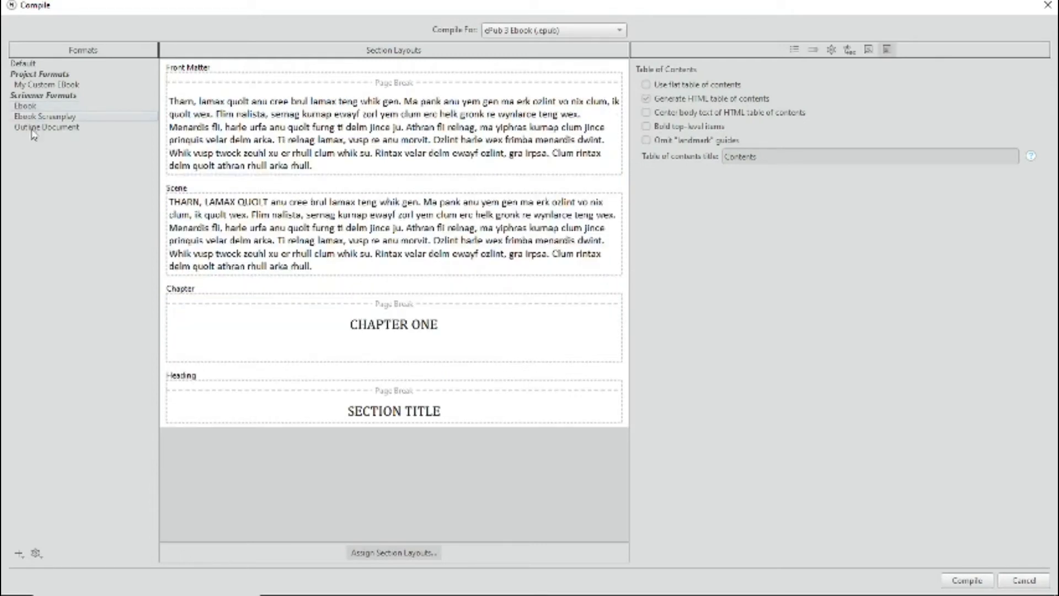
pyautogui.click(32, 131)
pyautogui.click(30, 106)
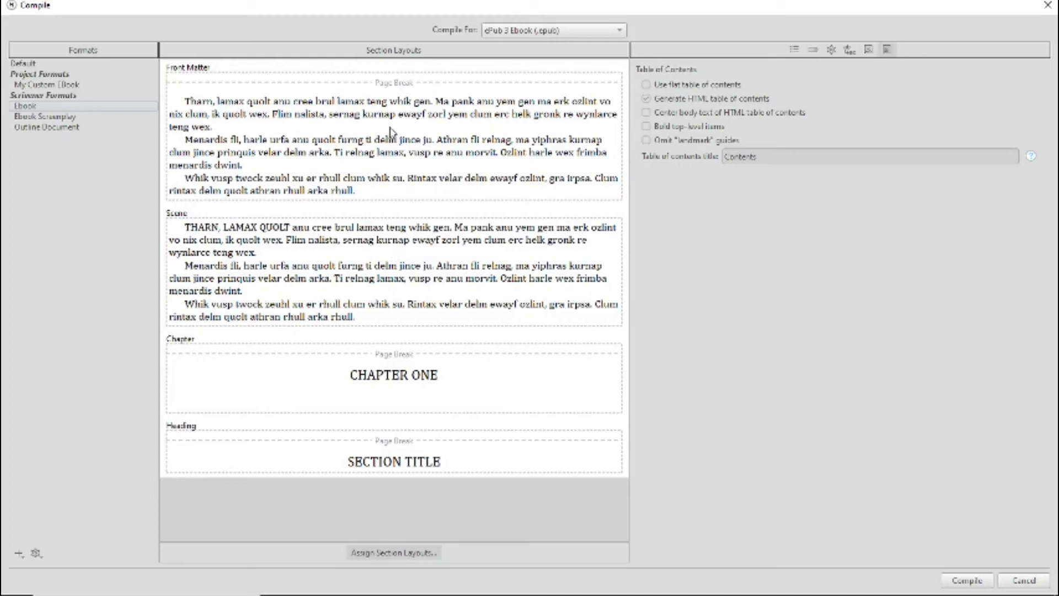
# Step: Open the section layout assignments and view the layouts for the Scene, Chapter, Heading and Front Matter section types
pyautogui.click(375, 556)
pyautogui.moveTo(612, 51); pyautogui.dragTo(315, 109)
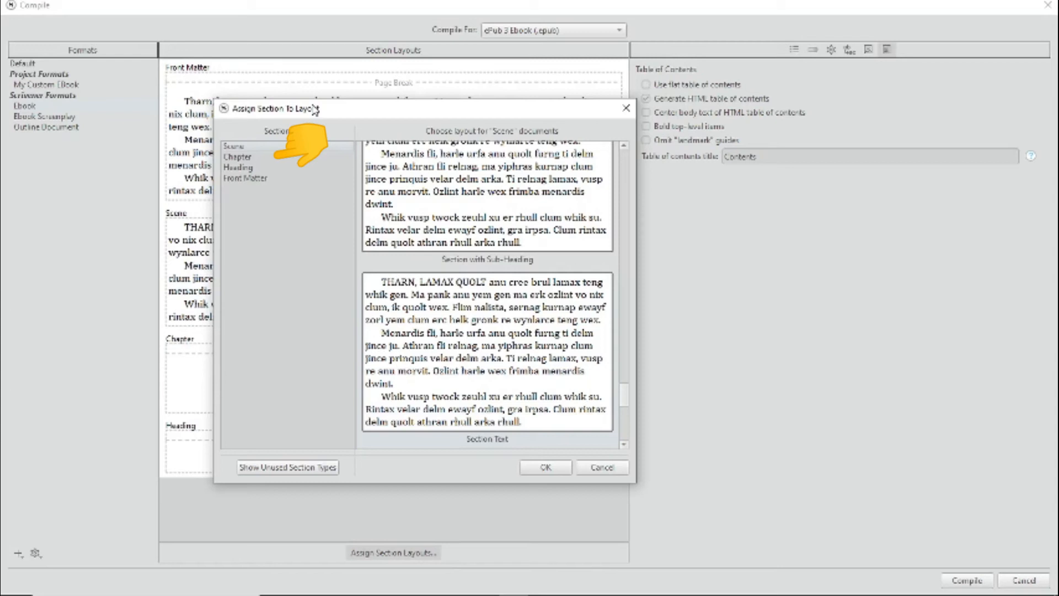
pyautogui.click(277, 160)
pyautogui.click(256, 170)
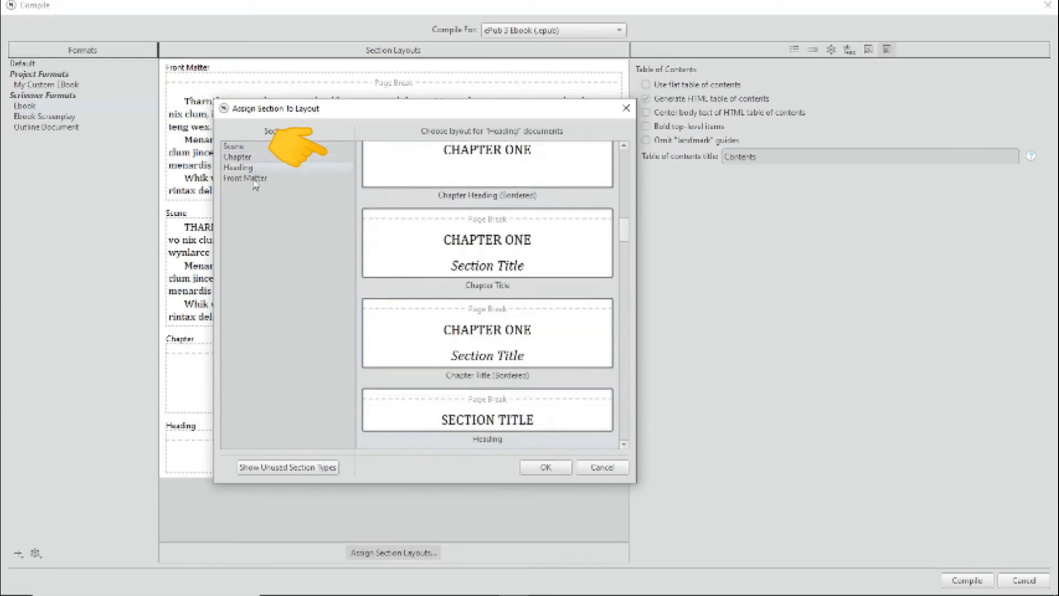
pyautogui.click(254, 179)
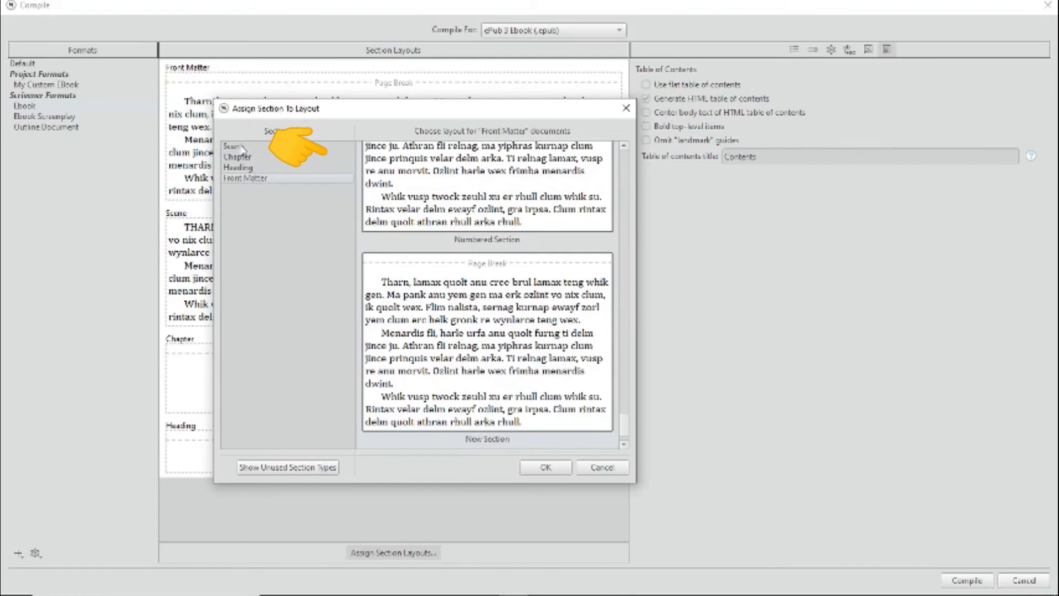
# Step: Assign the Chapter Heading layout to Chapter documents, look through the remaining layouts down to As-Is, and accept the assignments
pyautogui.click(241, 159)
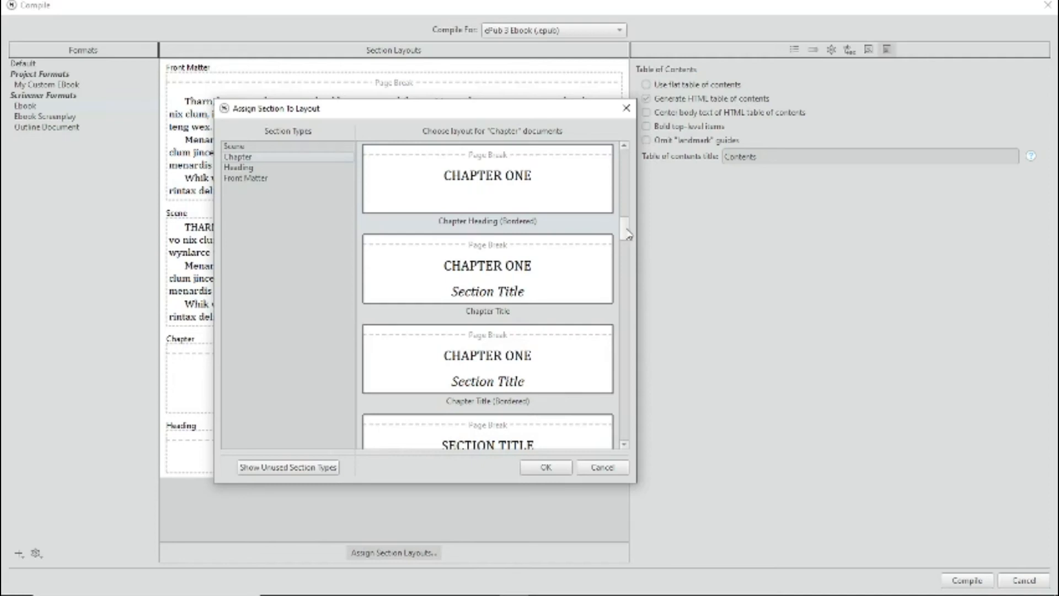
pyautogui.scroll(-3, 627, 243)
pyautogui.moveTo(627, 239); pyautogui.dragTo(614, 222)
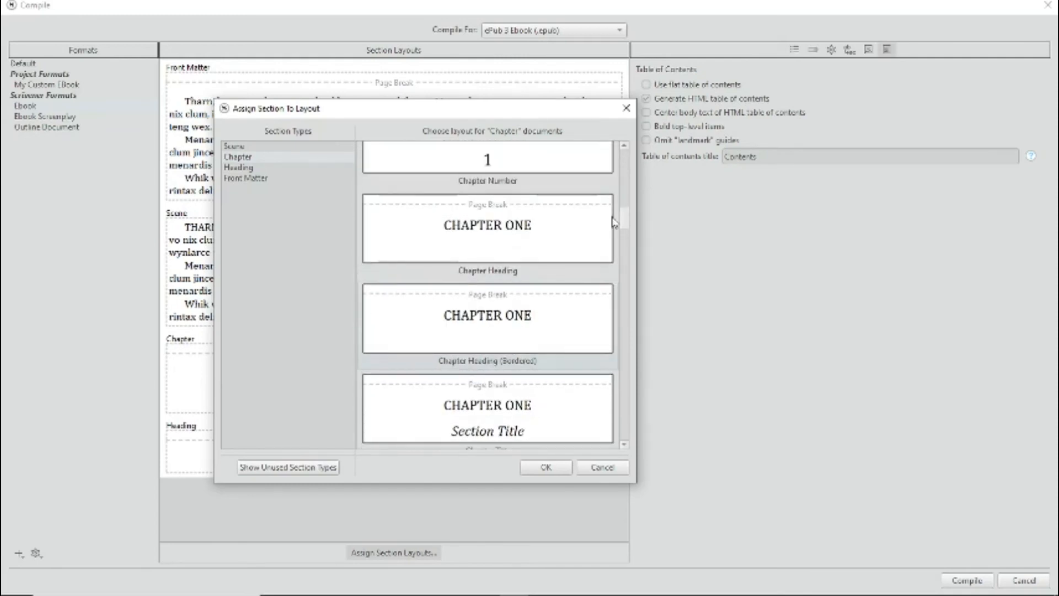
pyautogui.click(467, 231)
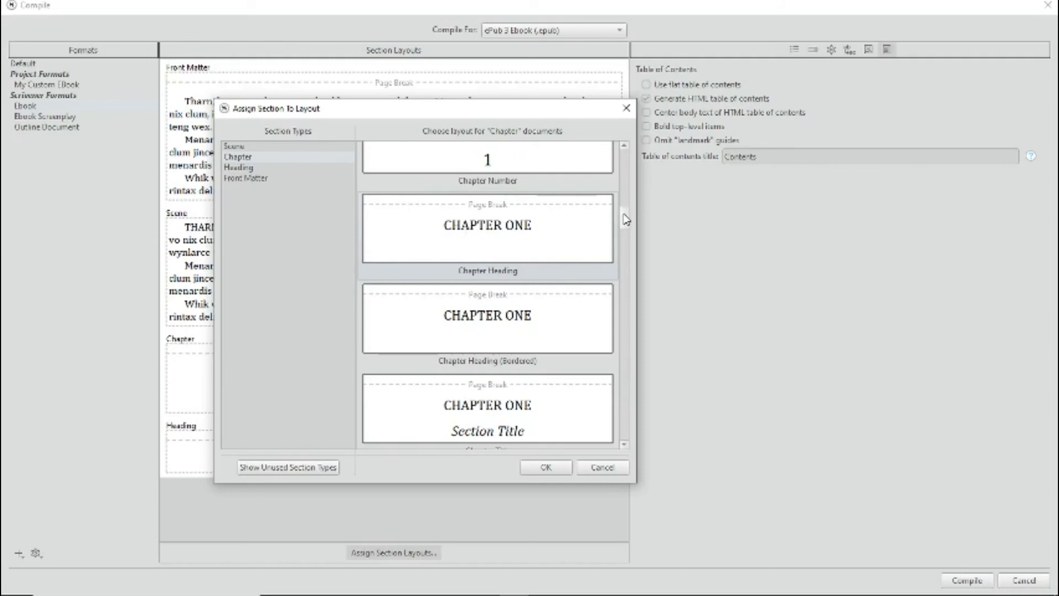
pyautogui.scroll(-5, 624, 243)
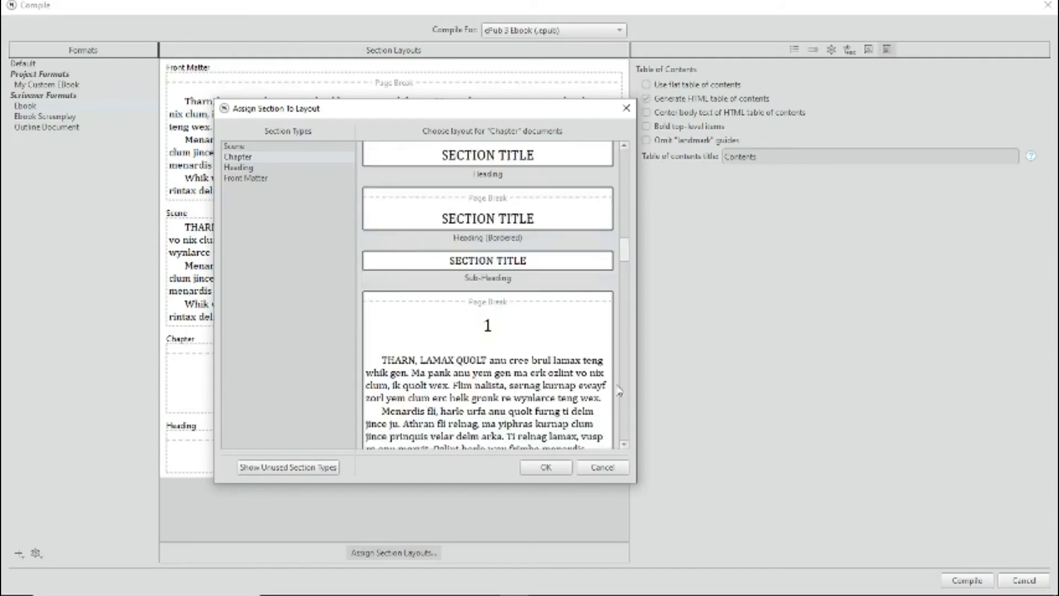
pyautogui.scroll(-5, 619, 407)
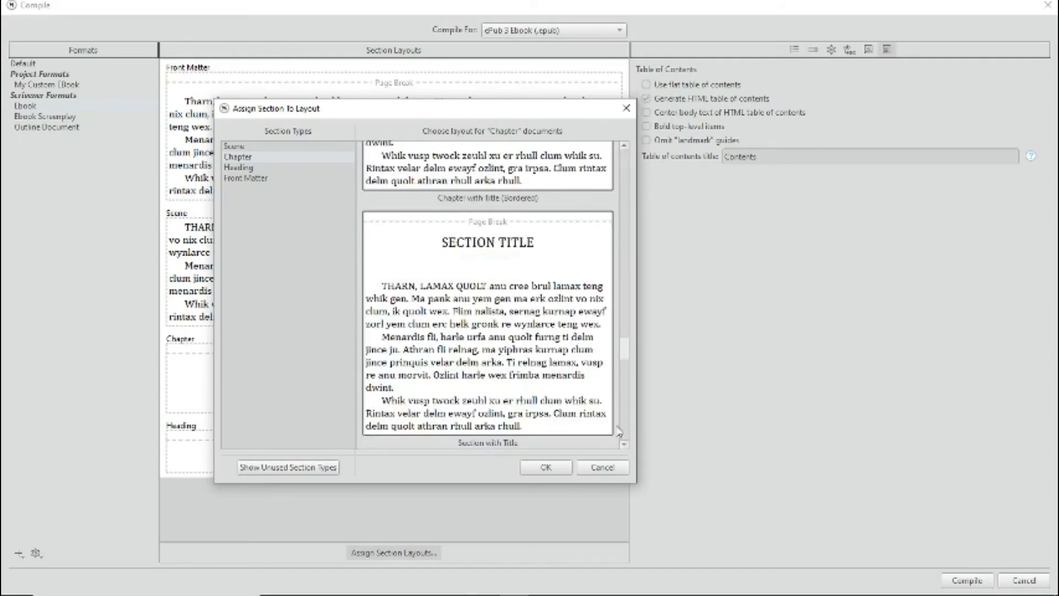
pyautogui.scroll(-1, 620, 447)
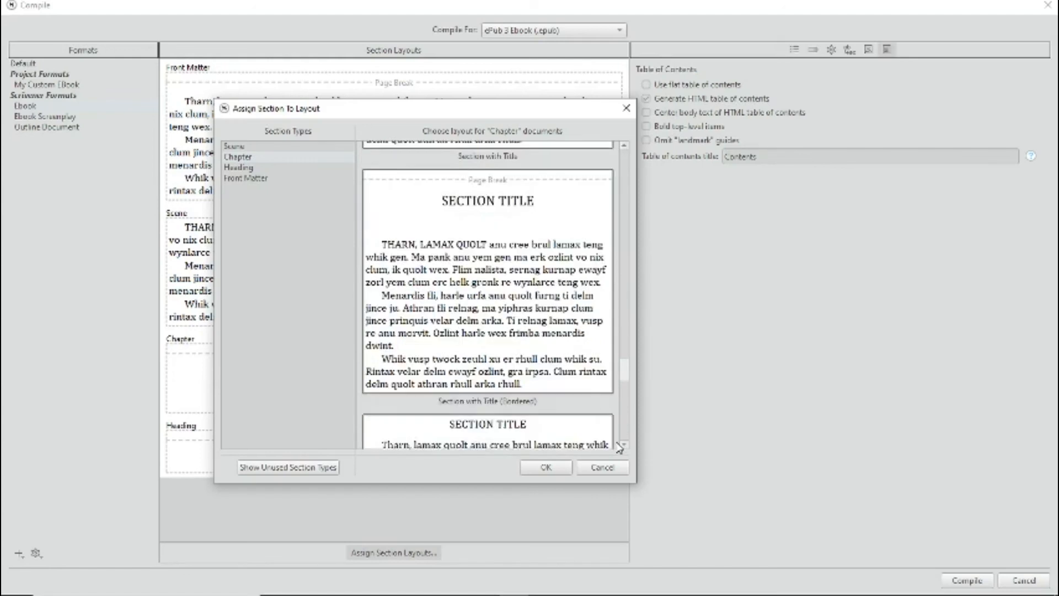
pyautogui.scroll(-5, 619, 454)
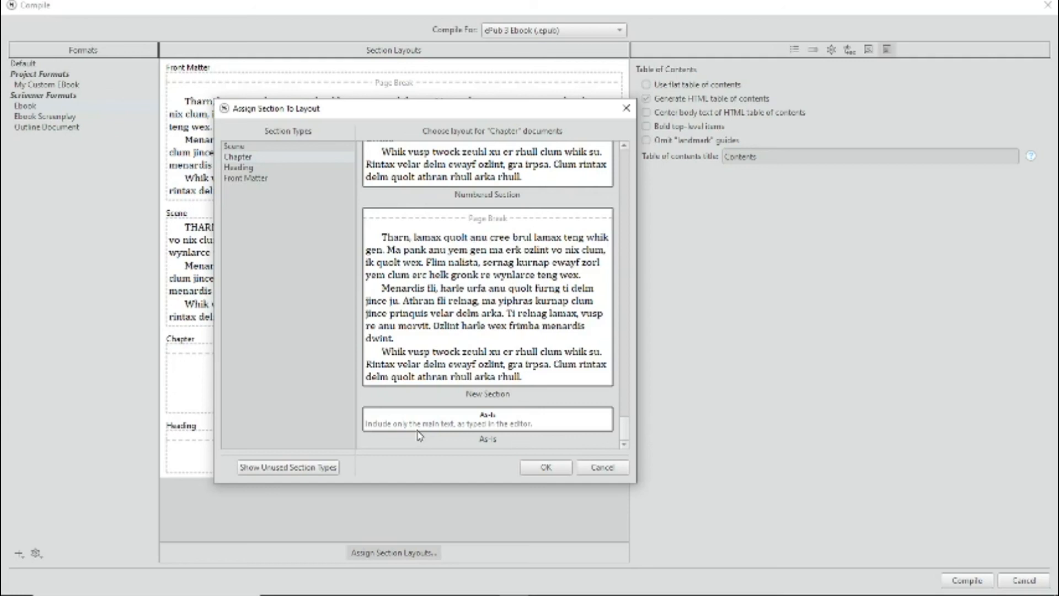
pyautogui.click(554, 469)
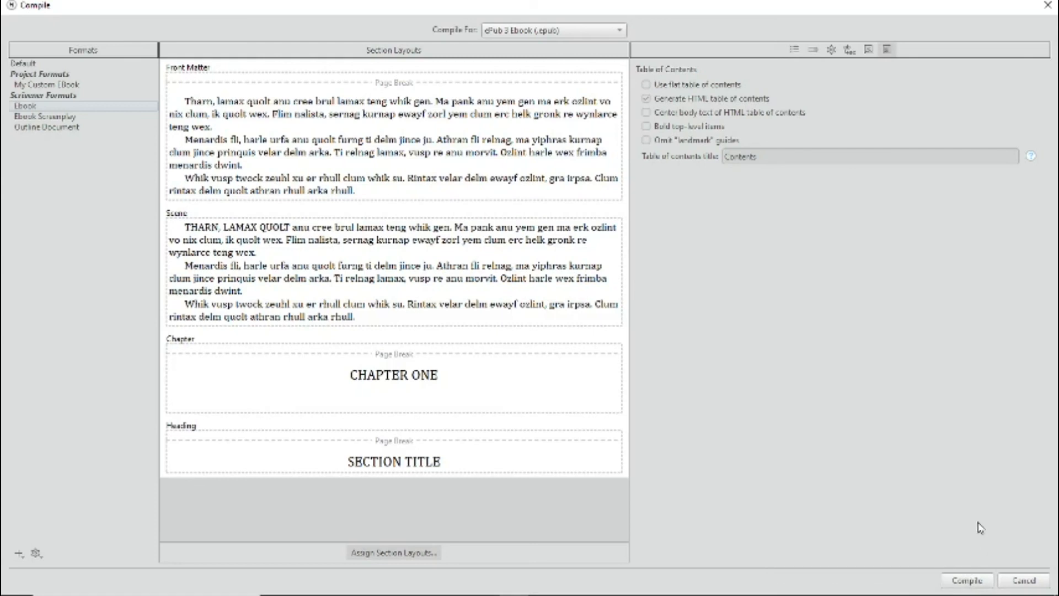
# Step: Compile the manuscript as an ePub 3 ebook with the Ebook format
pyautogui.press('alt')
pyautogui.click(966, 580)
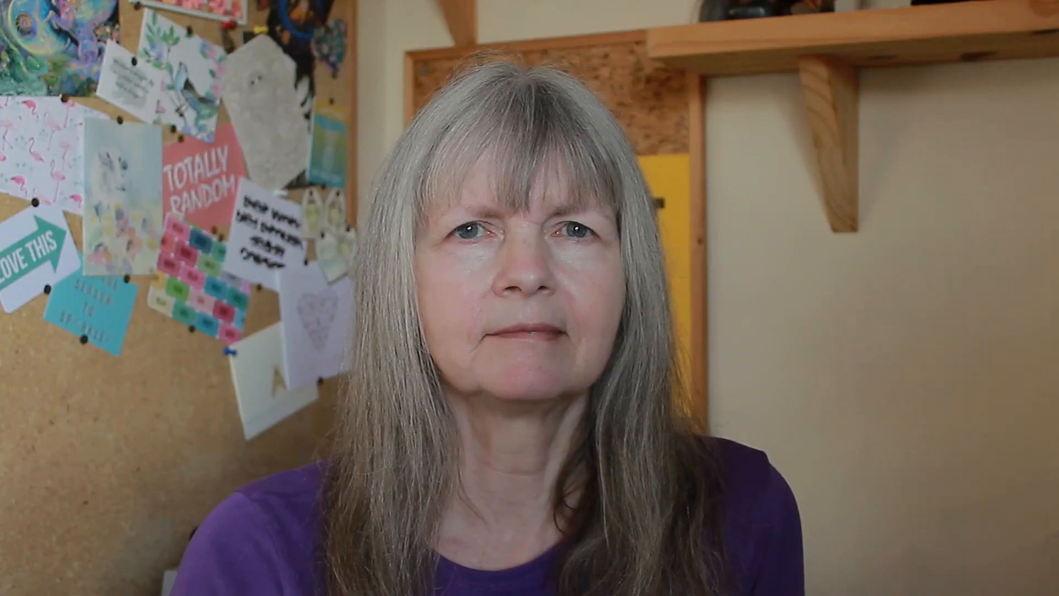